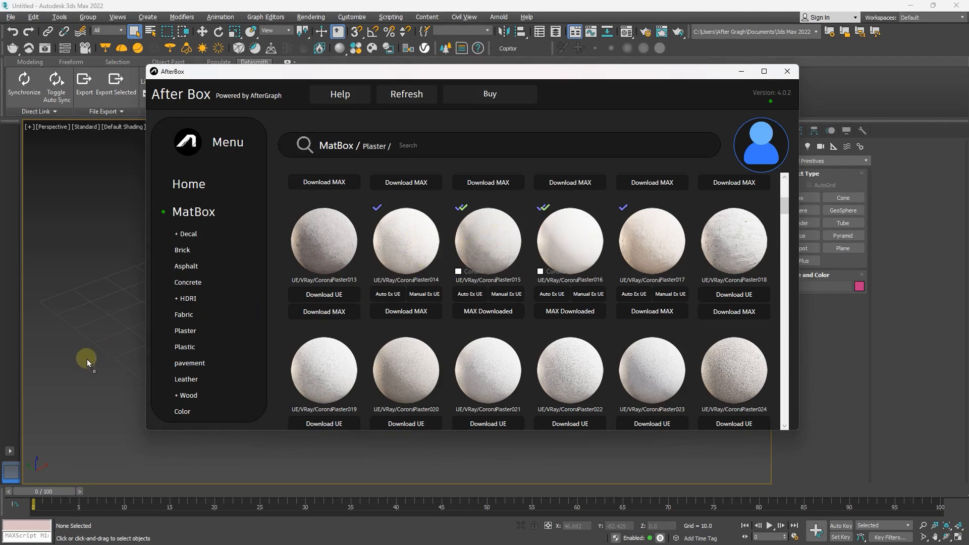
Step: Place the Plaster_015 sample sphere from AfterBox in the 3ds Max Perspective viewport and activate the Move tool
drag(87, 359, 87, 359)
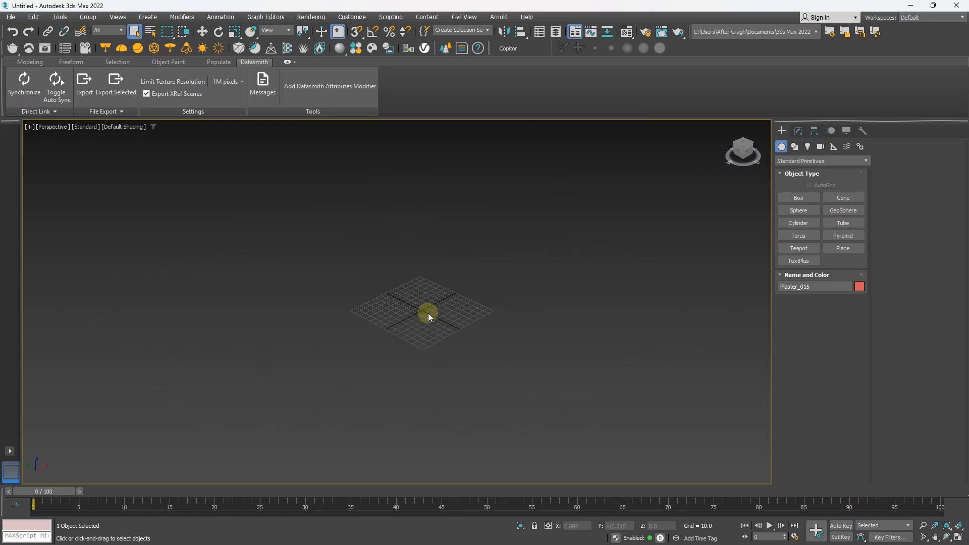
scroll(428, 313, down, 4)
middle_drag(447, 213, 451, 269)
key(w)
drag(429, 190, 428, 320)
scroll(423, 360, up, 5)
scroll(422, 360, down, 1)
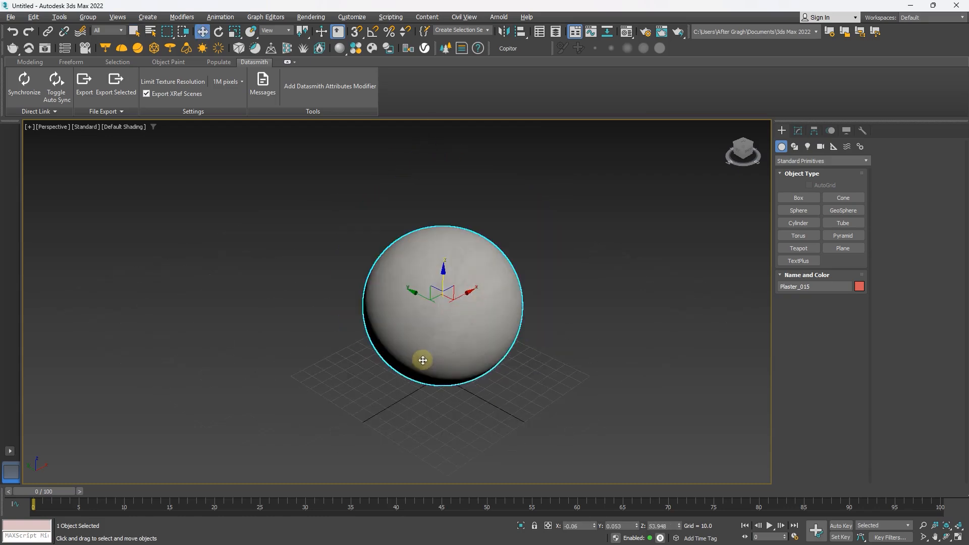
Step: Open the Compact Material Editor and sample the sphere's Plaster_015 material into the first slot
click(312, 19)
mouse_move(374, 205)
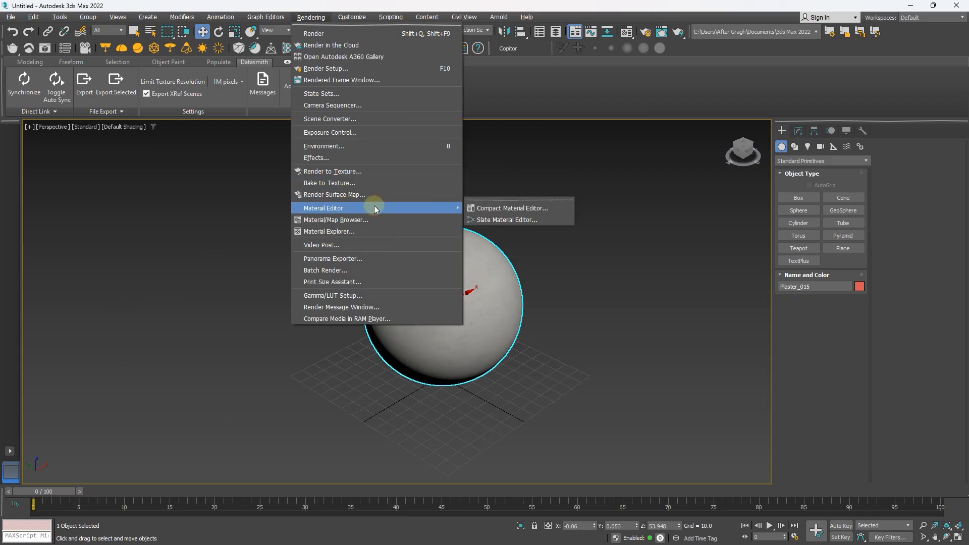
click(553, 207)
drag(317, 68, 244, 62)
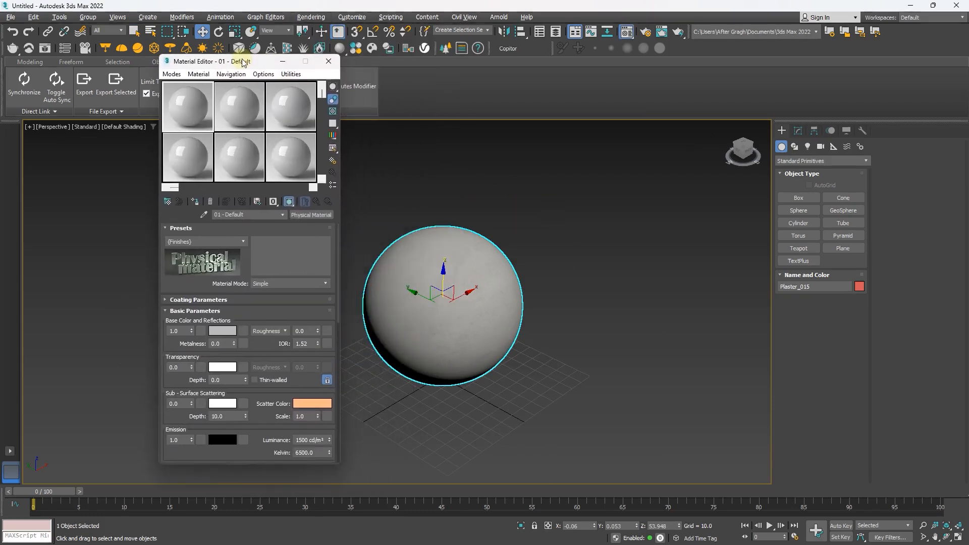
click(204, 215)
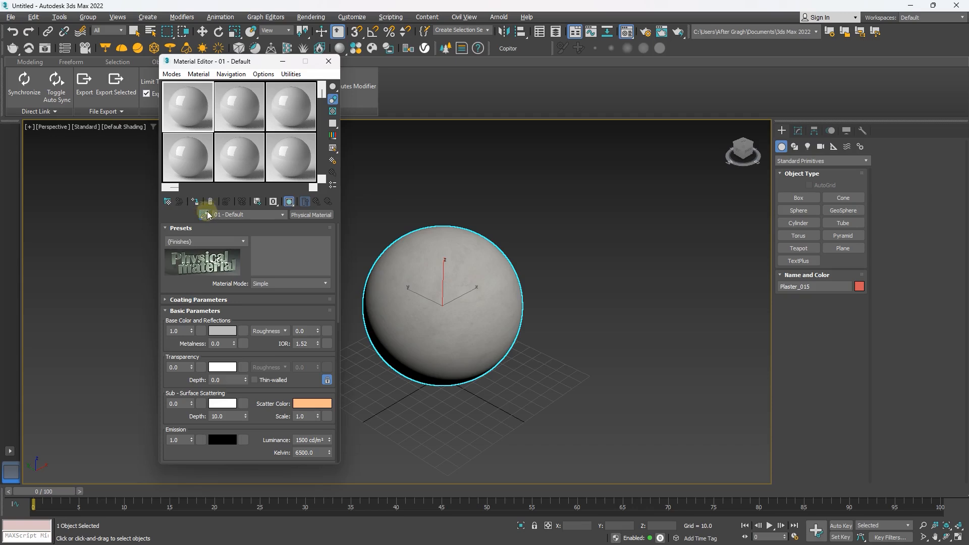
click(437, 252)
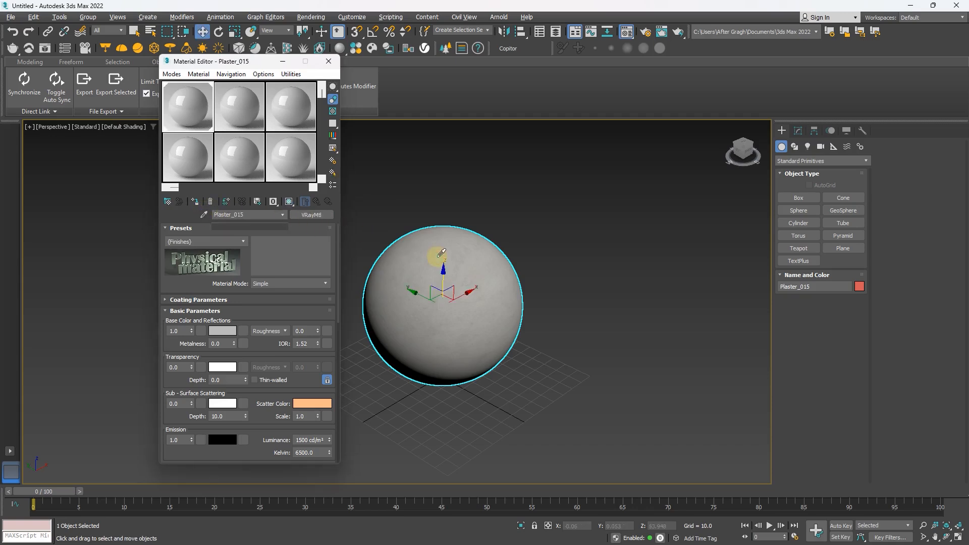
right_click(350, 230)
Step: Create a standard box beside the sphere and assign the Plaster_015 material to it
click(791, 200)
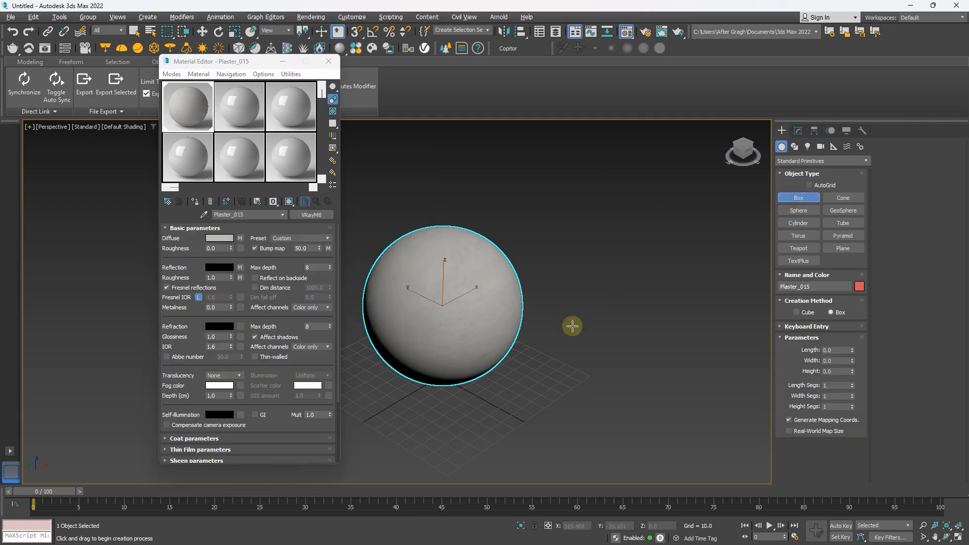
drag(572, 325, 598, 423)
click(616, 279)
right_click(616, 280)
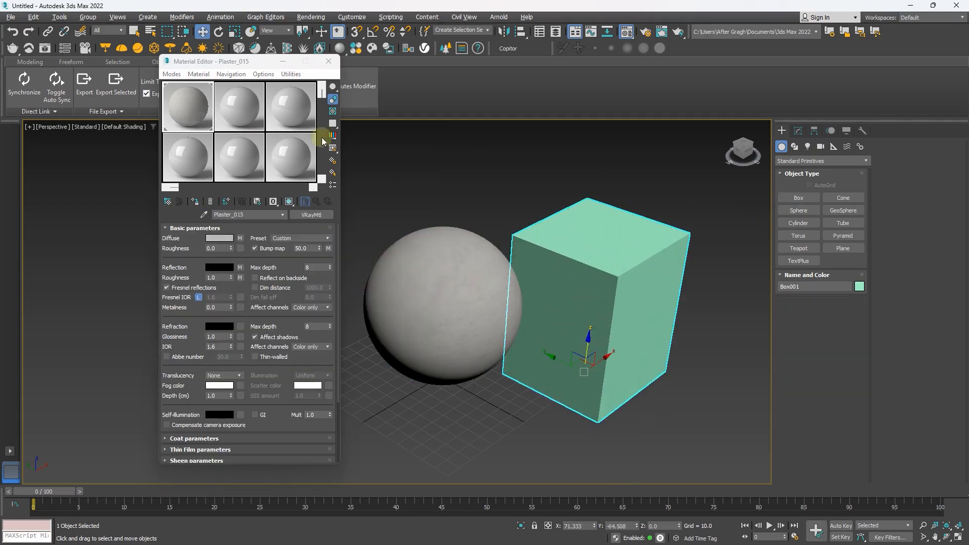
click(195, 202)
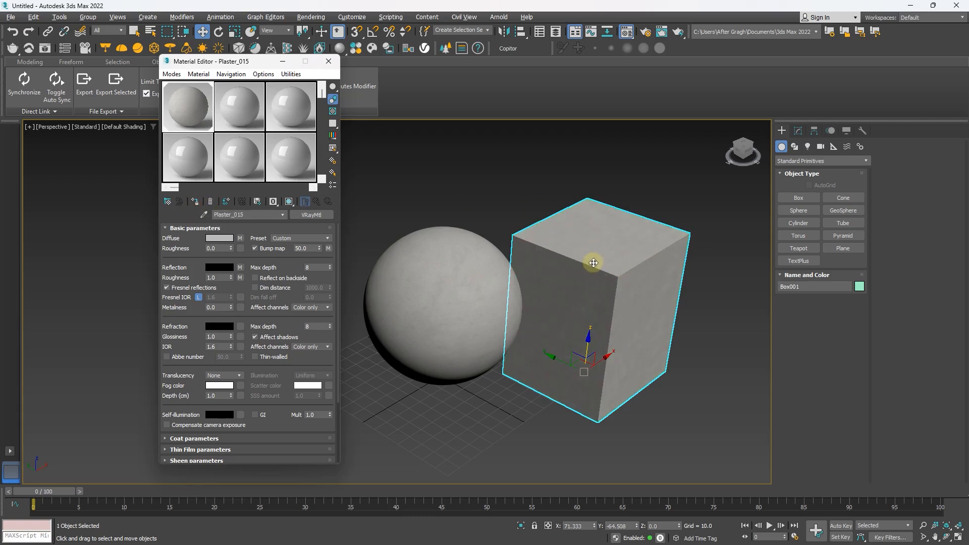
click(593, 263)
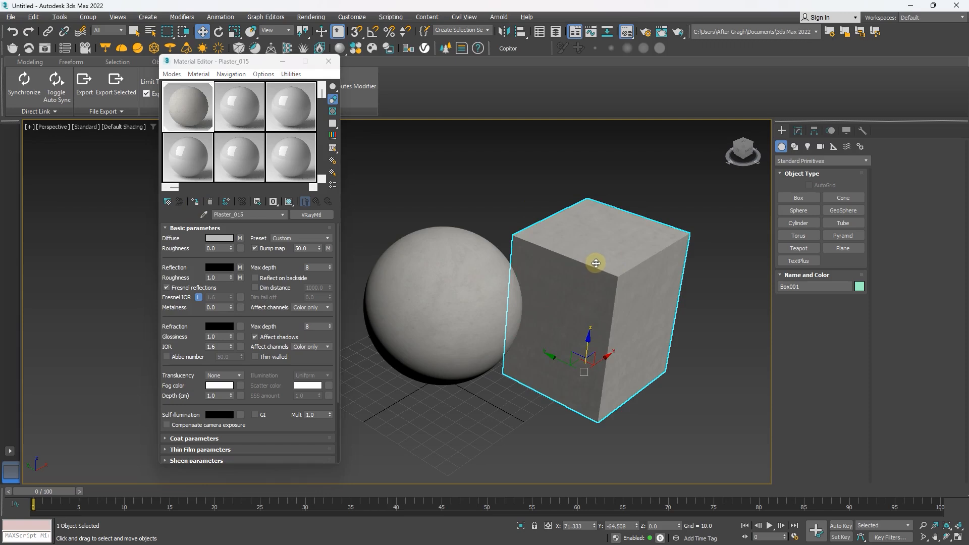
Step: Delete the test box and inspect the plaster sphere up close
key(Delete)
middle_drag(461, 270, 577, 274)
scroll(586, 224, up, 5)
scroll(577, 274, down, 4)
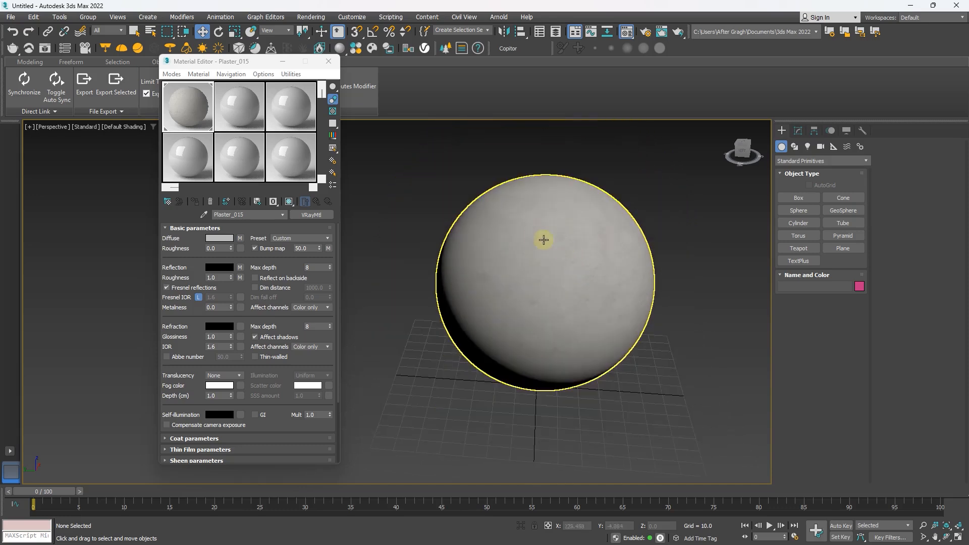
Step: Open the magnified preview of the Plaster_015 material and enlarge it beside the Material Editor
double_click(198, 112)
drag(514, 68, 461, 62)
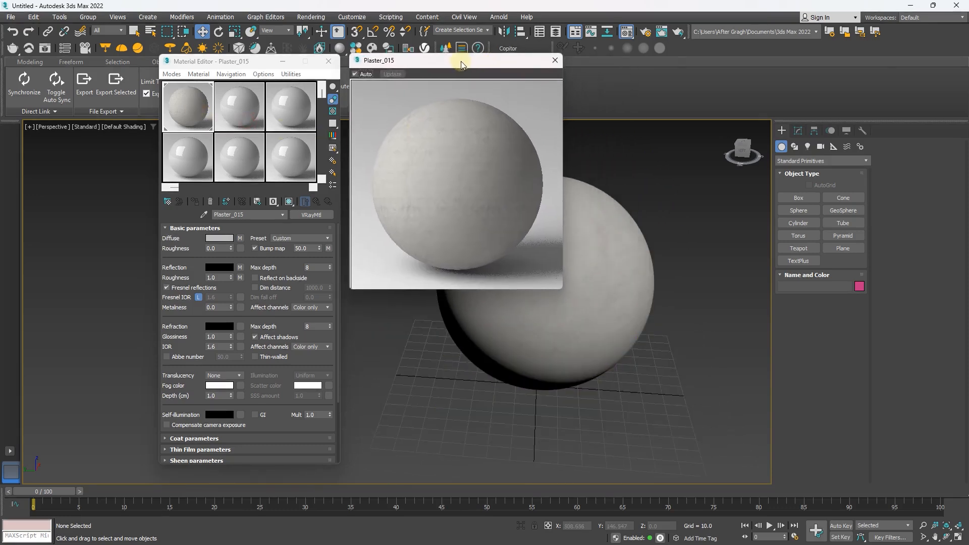
drag(461, 62, 458, 62)
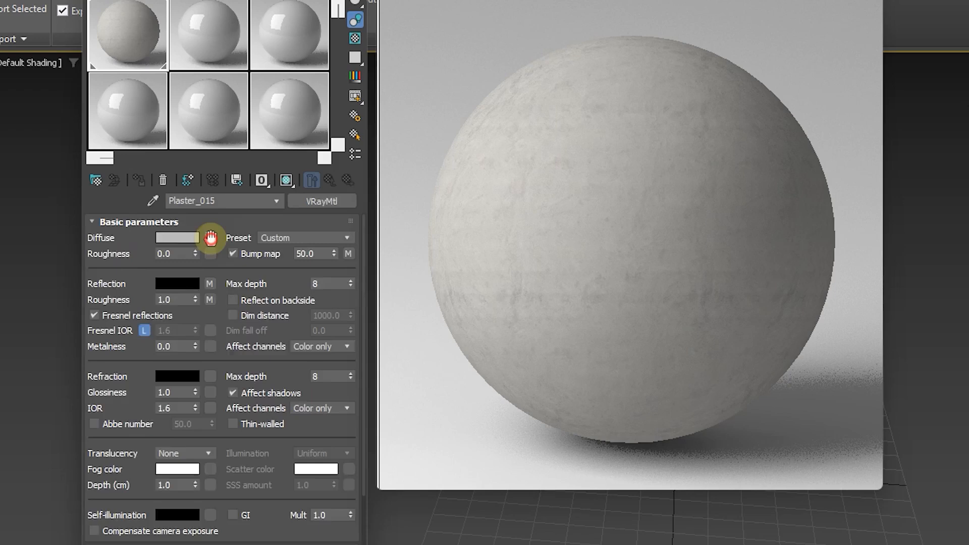
Step: In the Diffuse map's Select Mode Dirt texture, disable slot 1 (Disable Dirt) and enable slot 2 (Active Dirty)
click(210, 238)
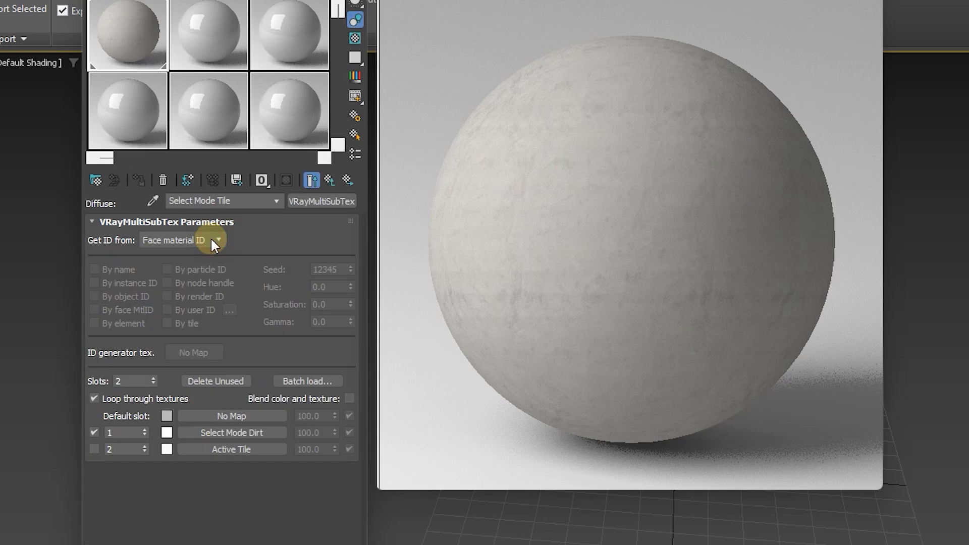
click(245, 430)
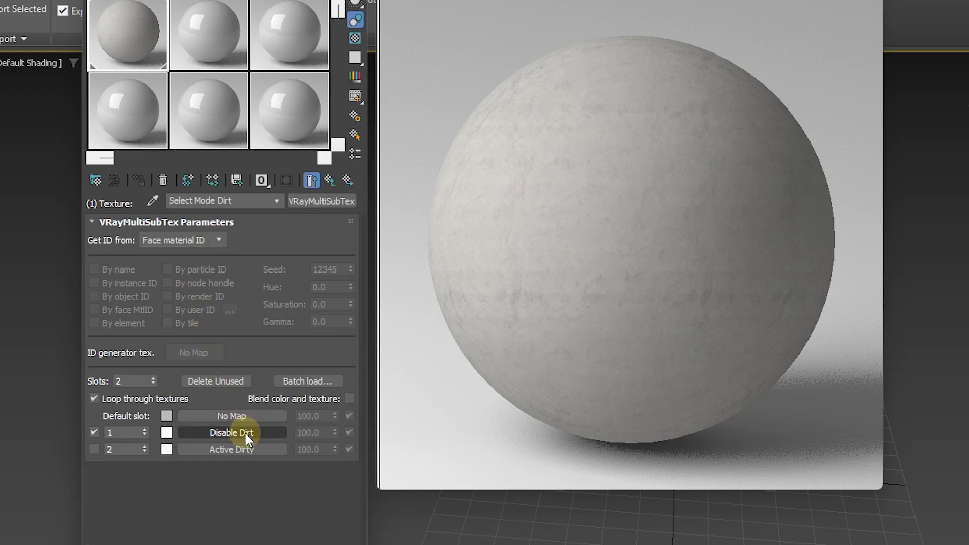
click(93, 432)
click(95, 449)
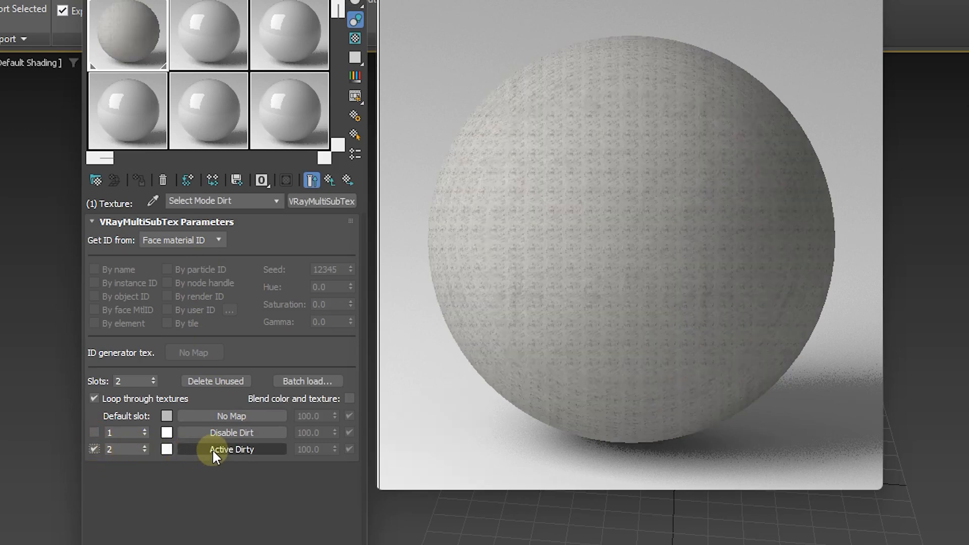
Step: In Active Dirty's Color Dirt map, try the Texture Dirt-Diffuse slot and switch back to the Color Dirt slot
click(211, 449)
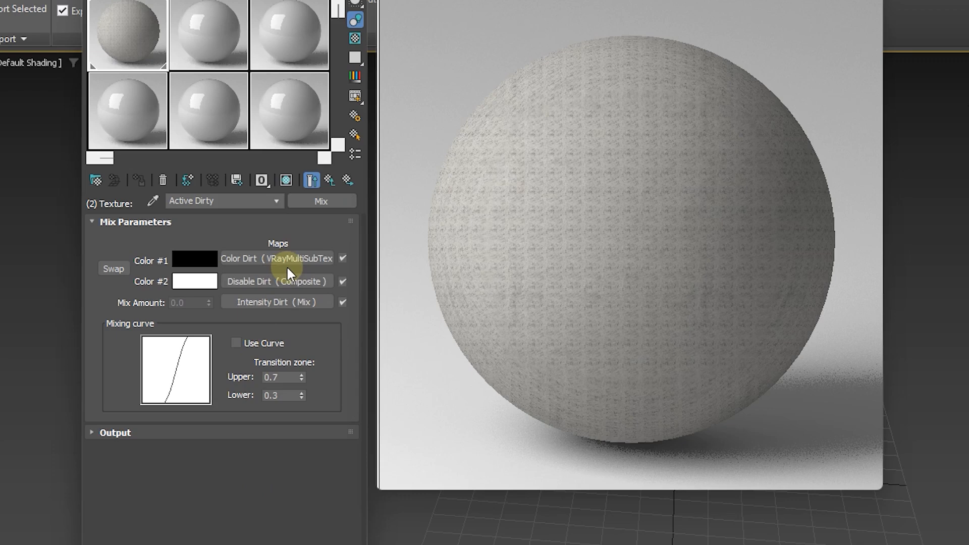
click(271, 258)
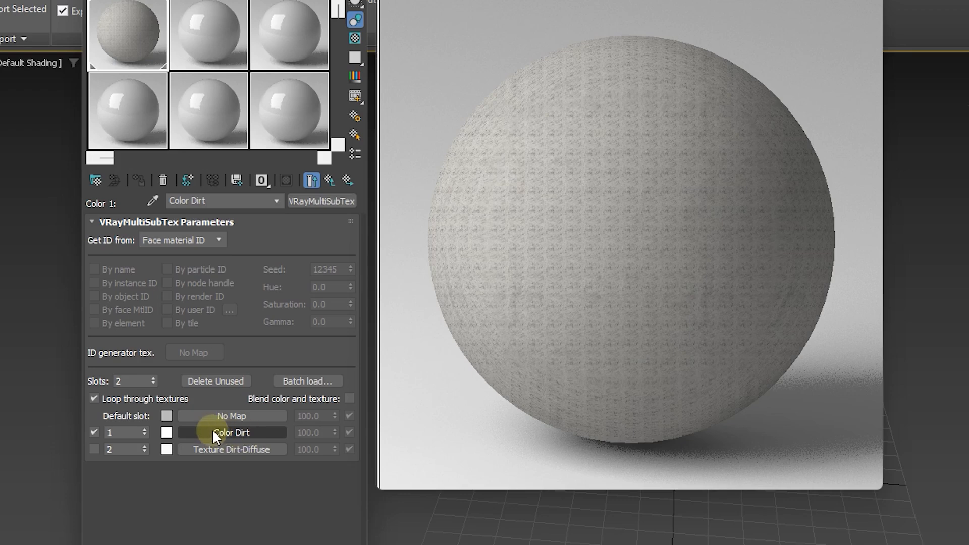
click(94, 432)
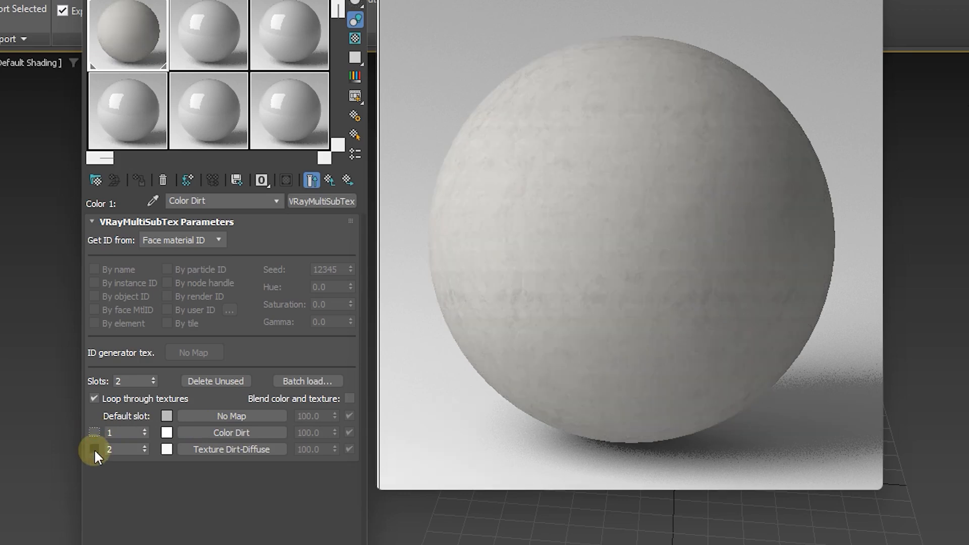
click(94, 449)
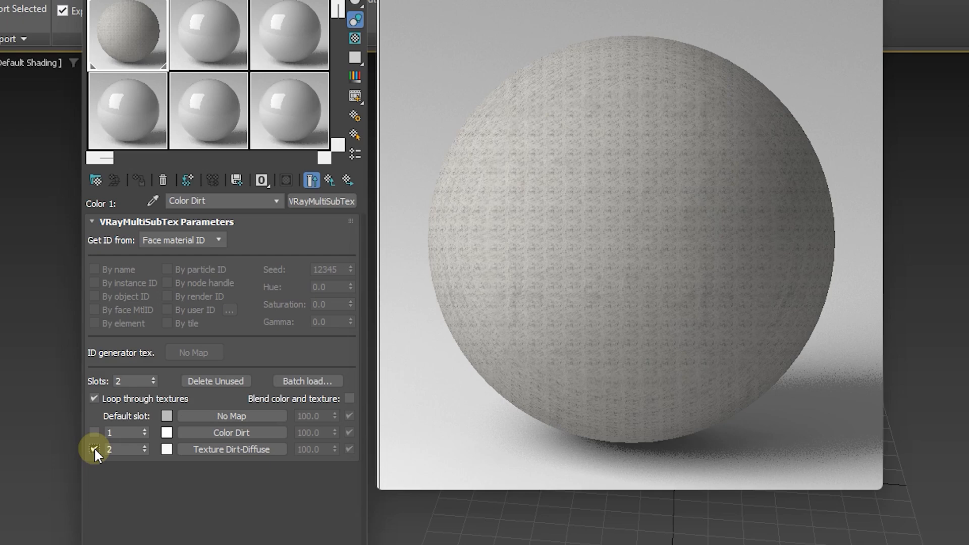
click(94, 432)
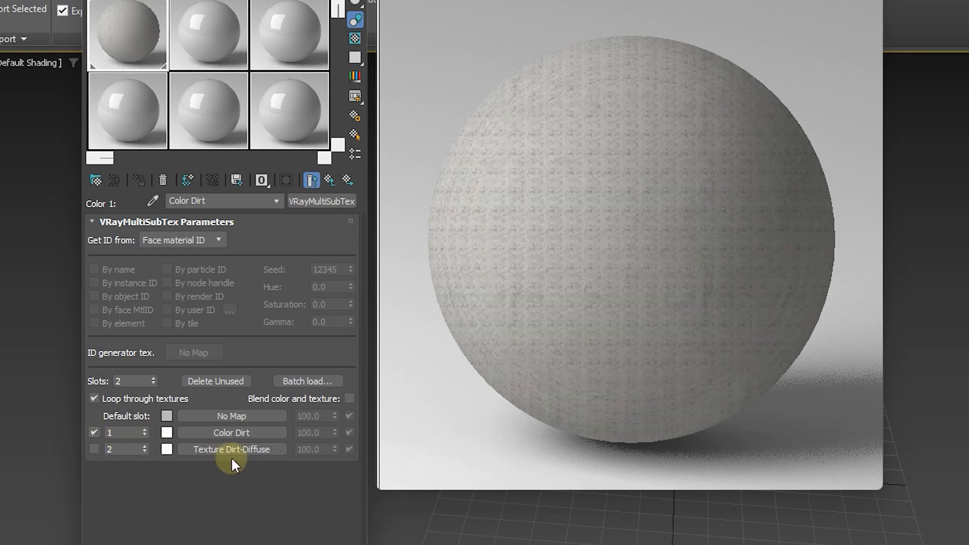
Step: Inspect the Texture Dirt-Diffuse bitmap settings and return to the Active Dirty mix parameters
click(223, 450)
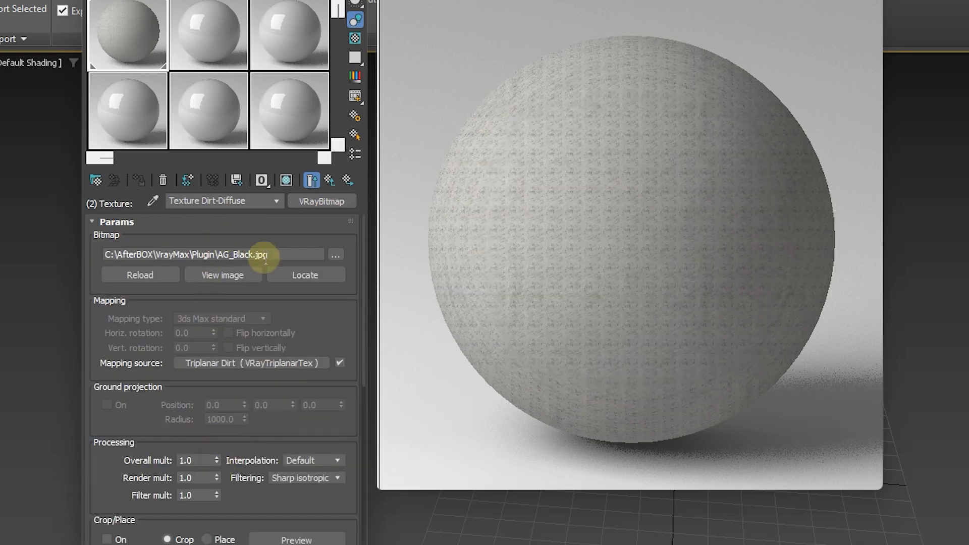
click(331, 177)
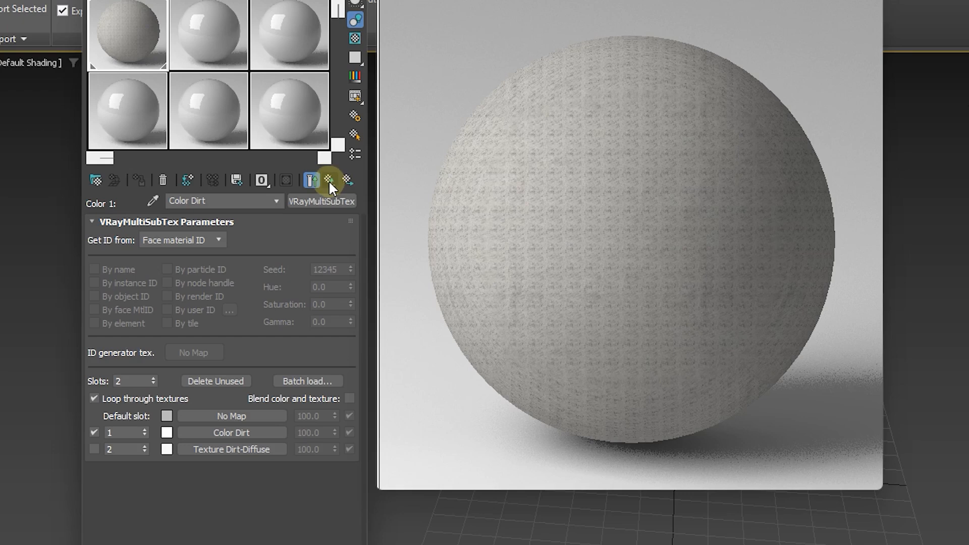
click(329, 181)
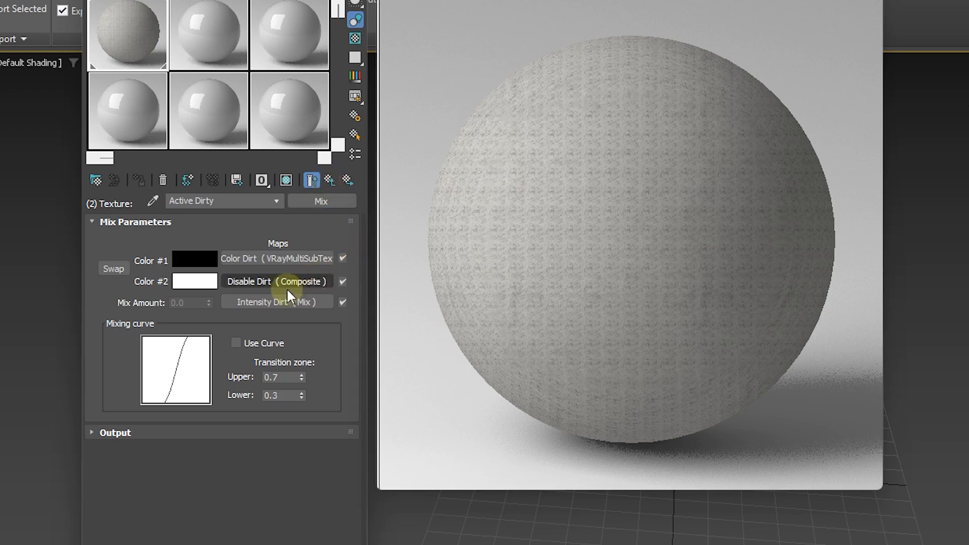
Step: Open the Intensity Dirt mix, confirm its VRayColor as black, and return to the mix parameters
click(265, 301)
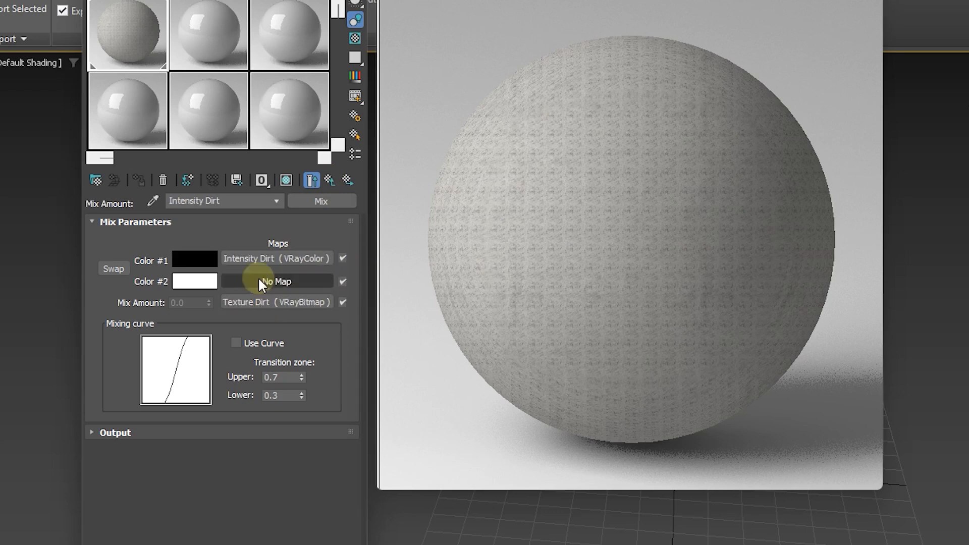
click(259, 257)
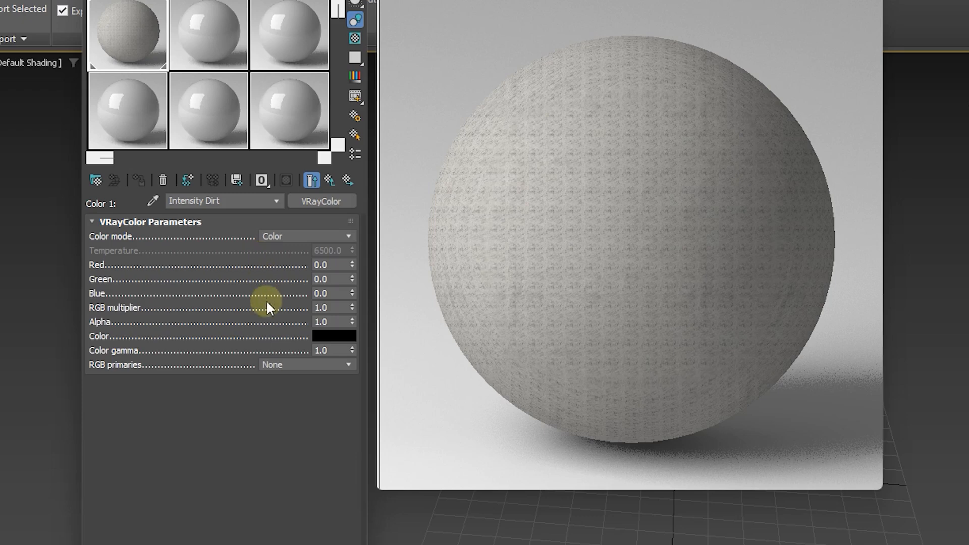
click(341, 337)
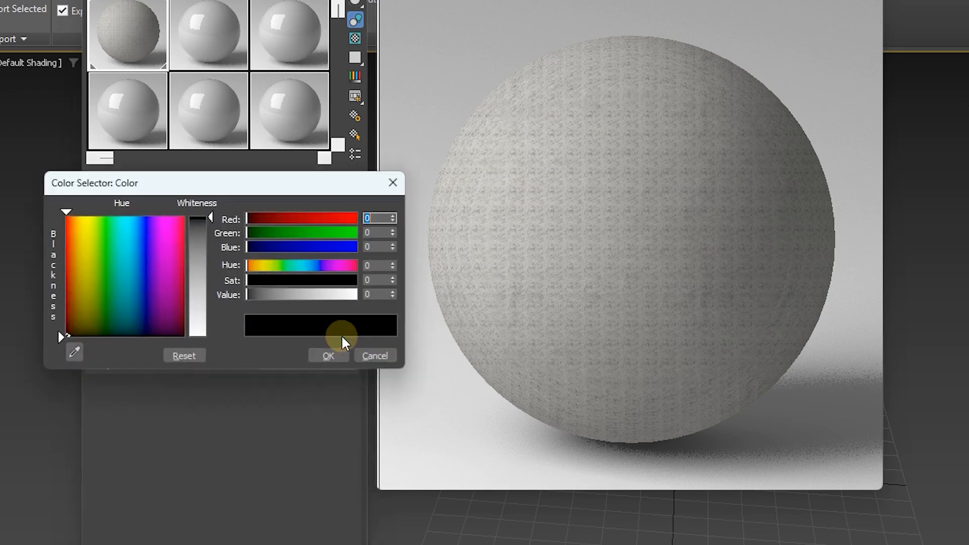
mouse_move(211, 217)
mouse_down()
mouse_move(210, 314)
mouse_move(210, 217)
mouse_up()
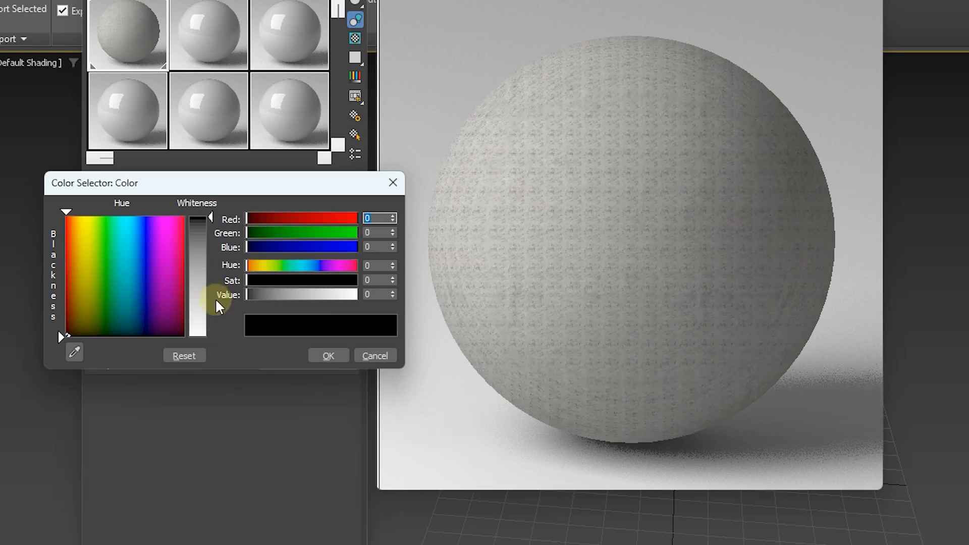
click(325, 356)
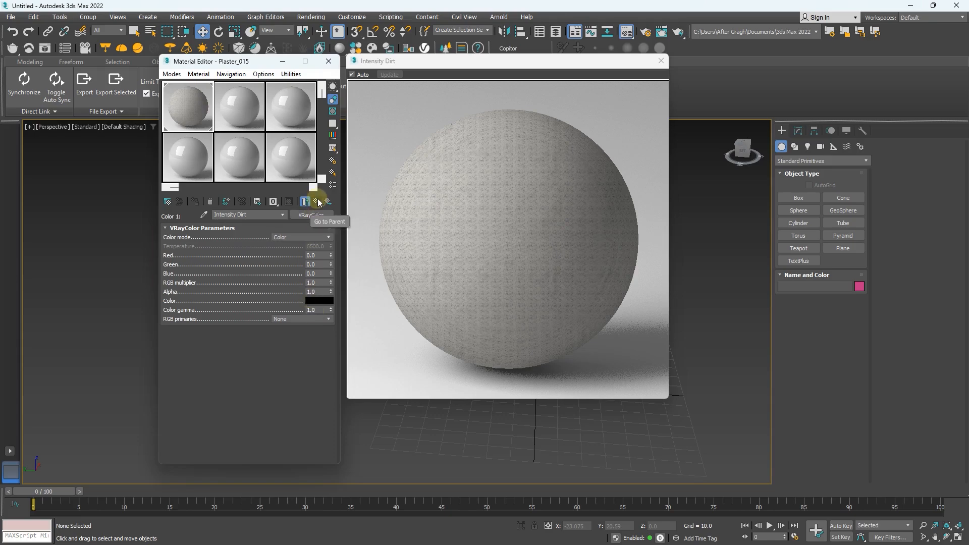
click(318, 200)
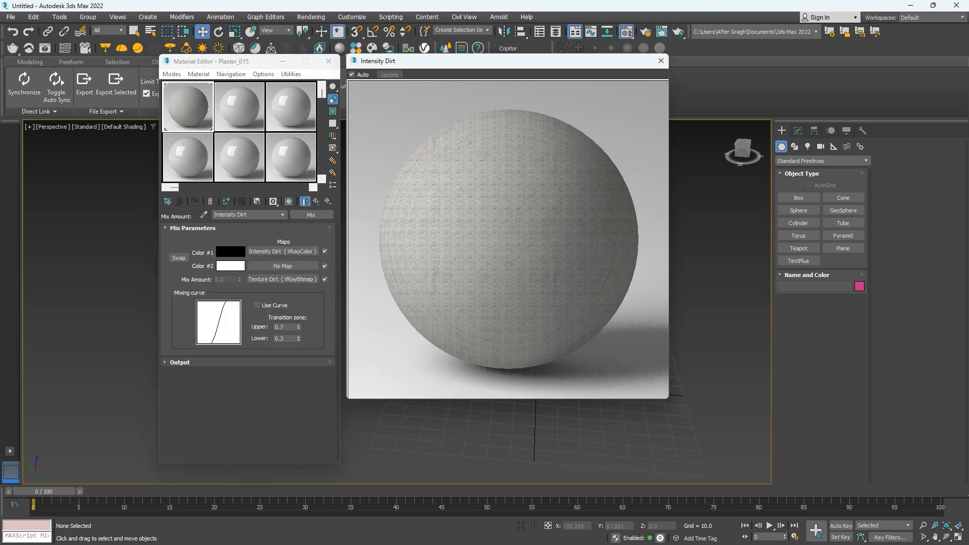
Step: Switch to AfterBox, browse the MatBox Dirt textures, and move the window clear of the Material Editor
key(alt+Tab)
scroll(216, 344, down, 5)
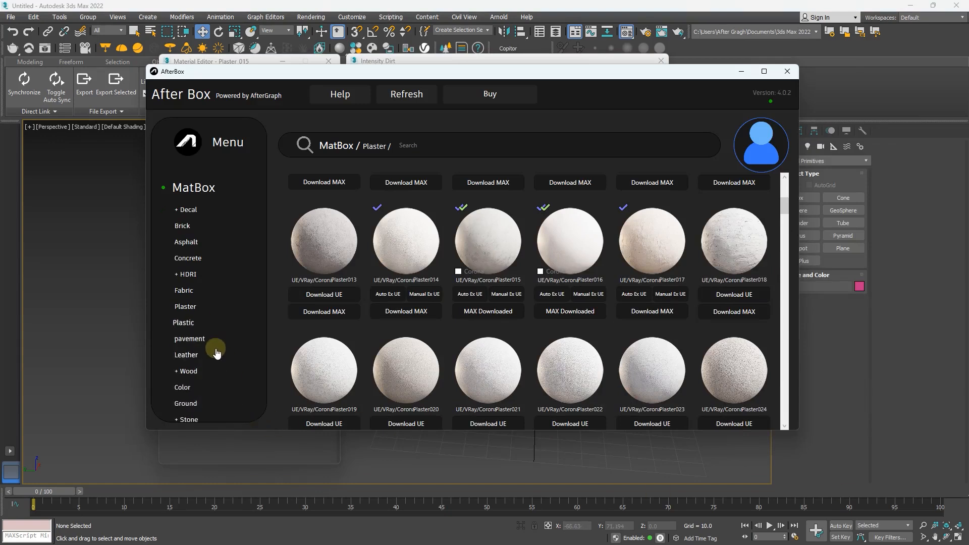
scroll(217, 352, down, 4)
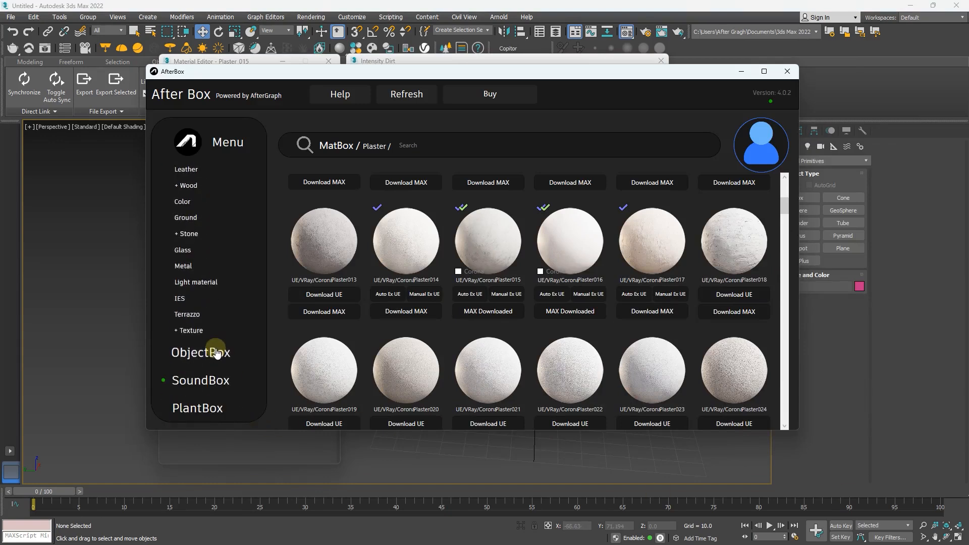
click(190, 332)
click(185, 347)
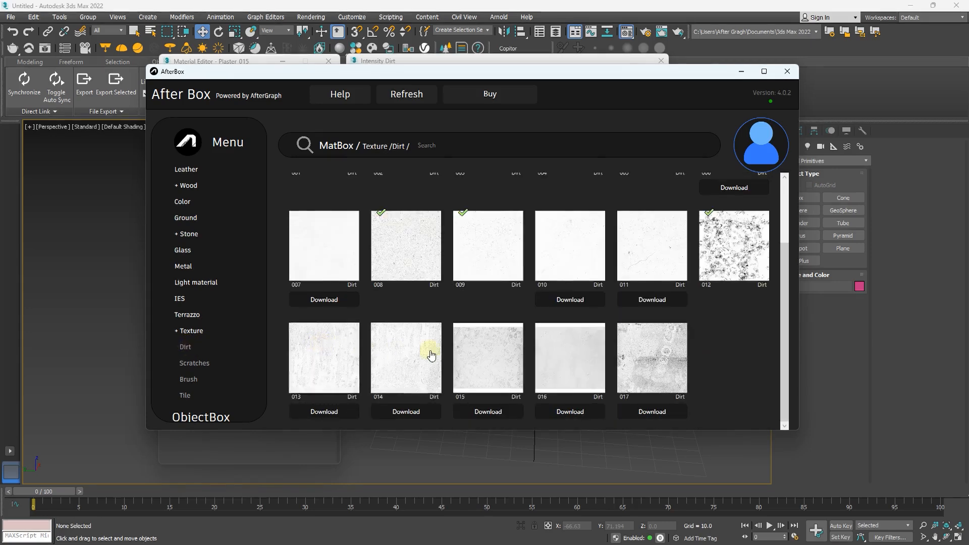
scroll(442, 355, down, 1)
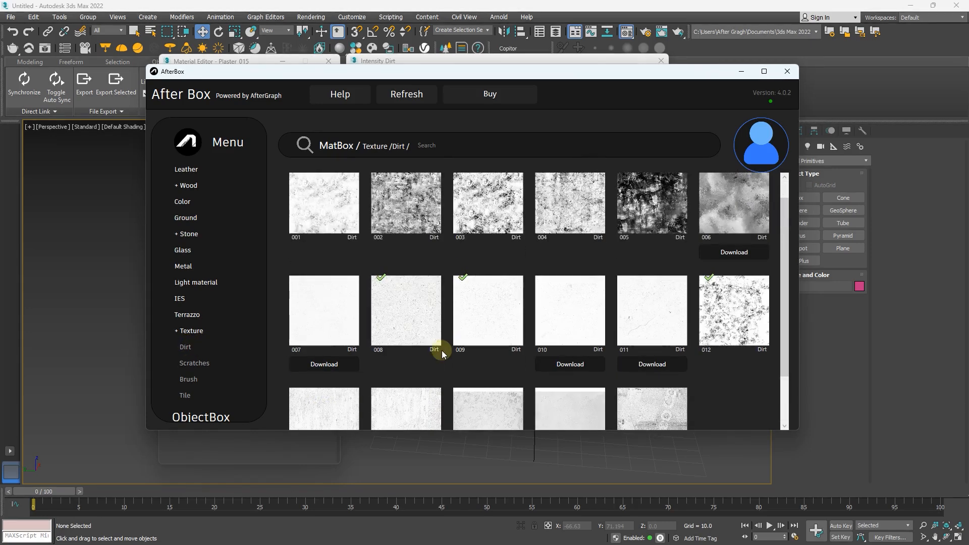
scroll(442, 353, up, 3)
drag(445, 84, 655, 74)
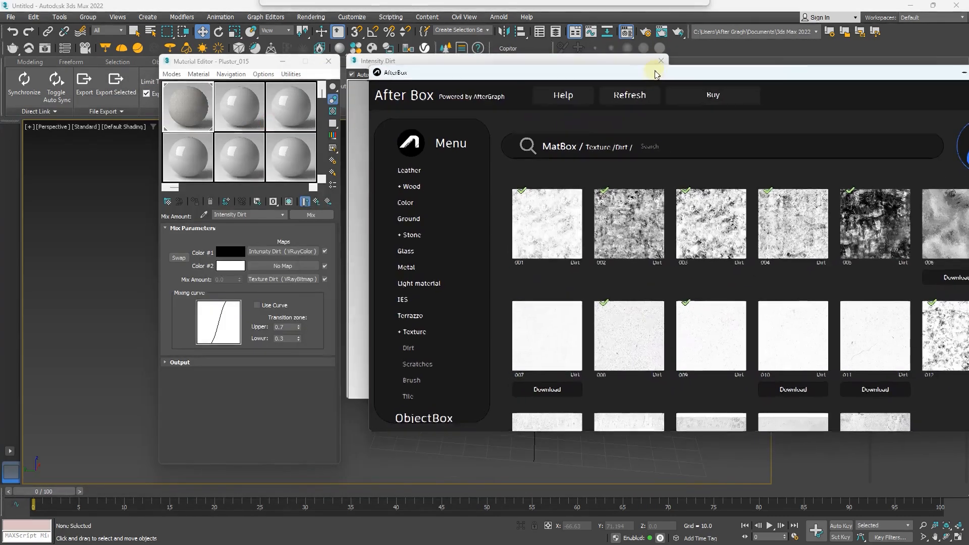
Step: Open the Intensity Dirt mix's Texture Dirt bitmap, switch to AfterBox, and replace its image with MatBox dirt texture 004
click(272, 280)
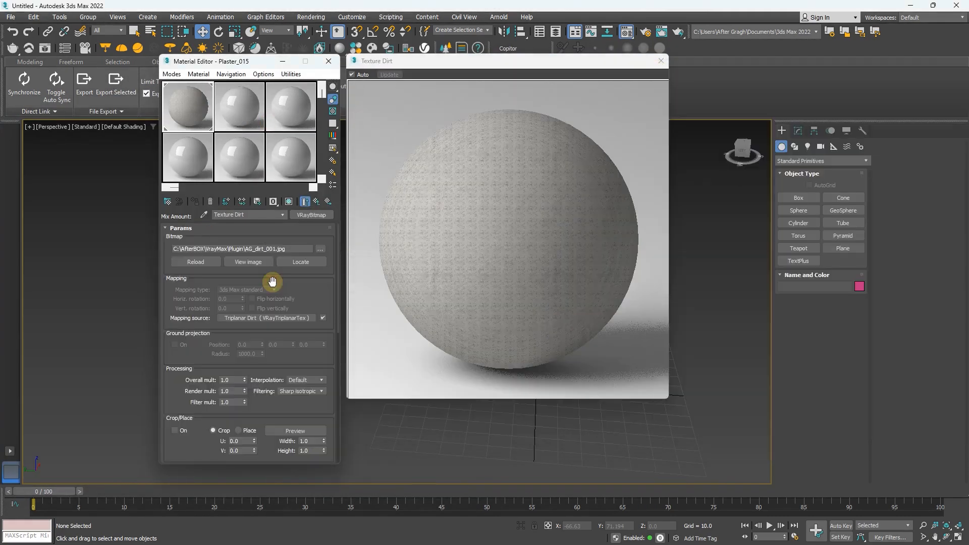
key(alt+Tab)
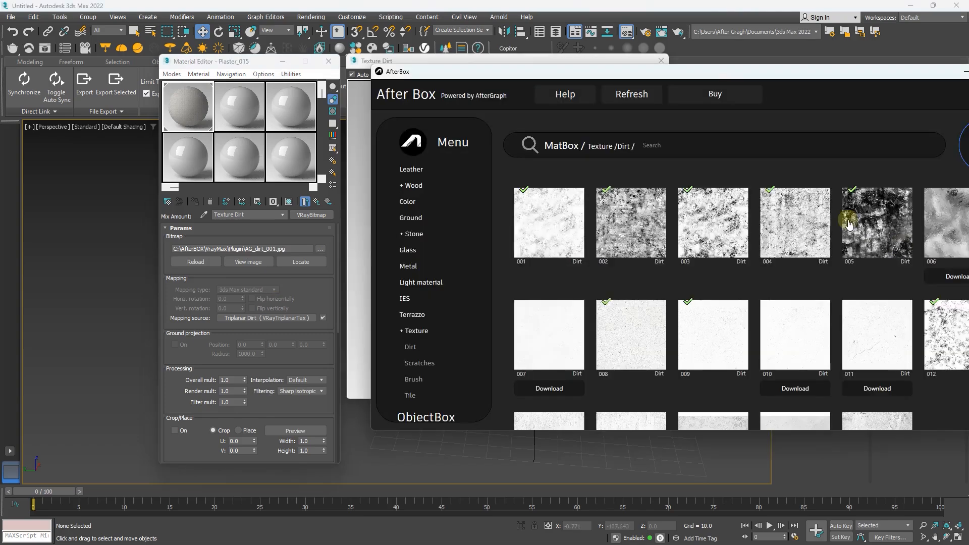
click(812, 228)
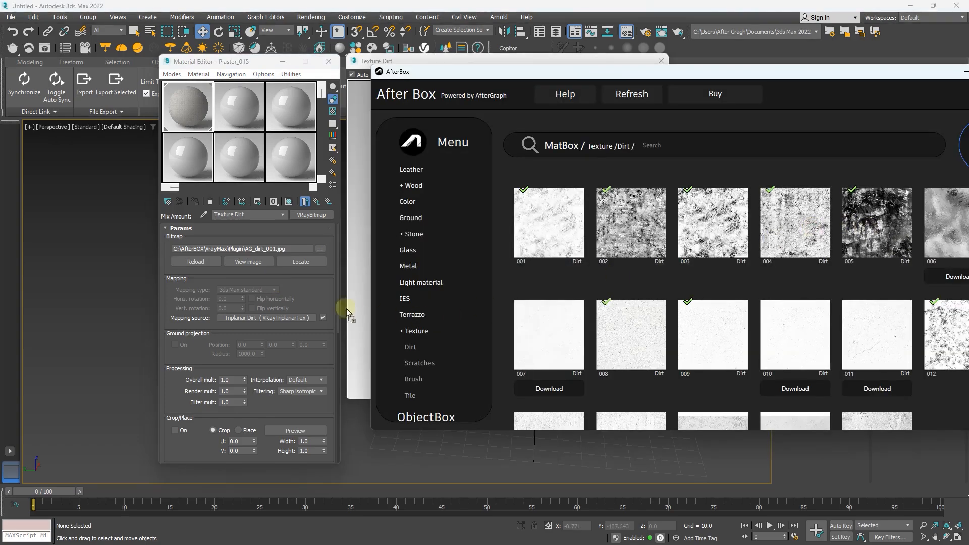
click(309, 275)
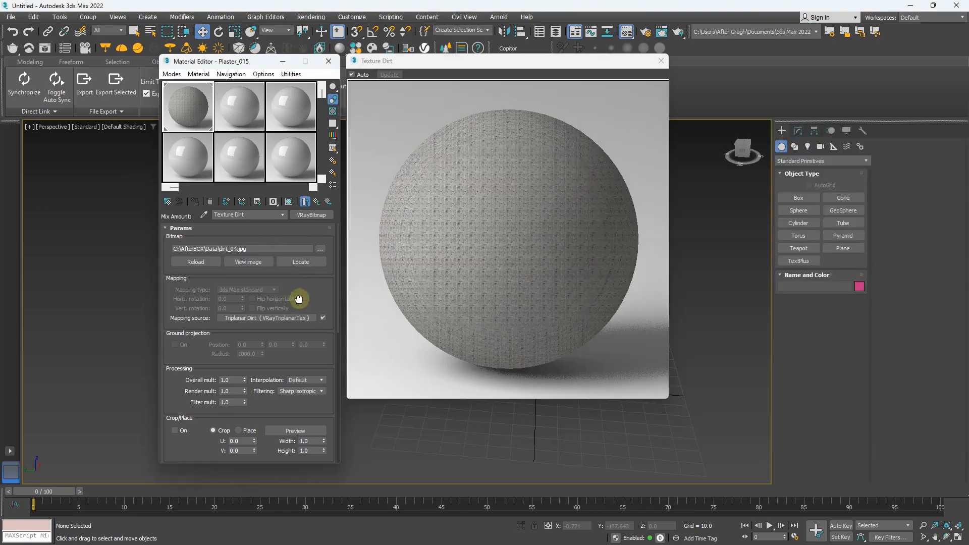
Step: In Texture Dirt's Triplanar Dirt map, adjust the texture size and toggle the Mapping source randomizer to compare the results
click(281, 317)
drag(331, 273, 332, 222)
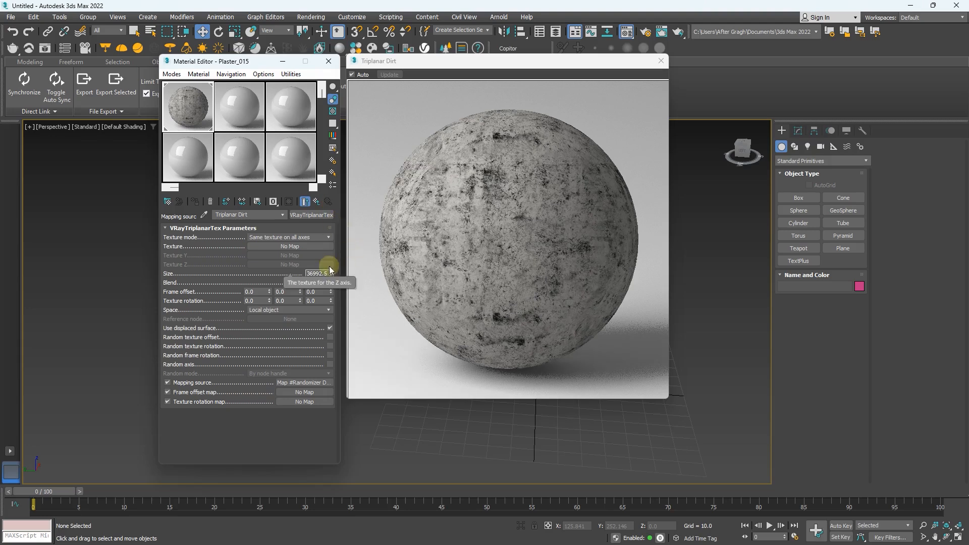
click(194, 382)
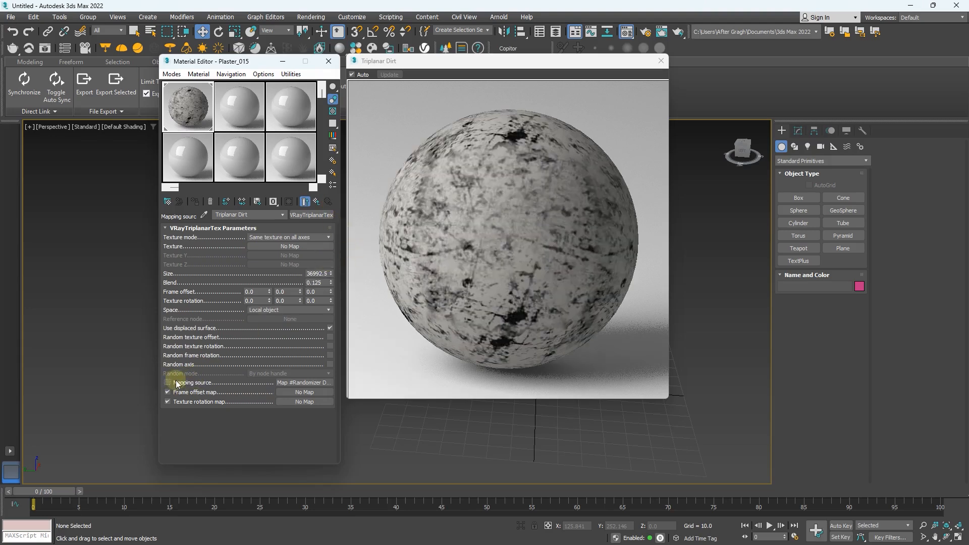
click(168, 383)
click(170, 383)
drag(331, 274, 332, 304)
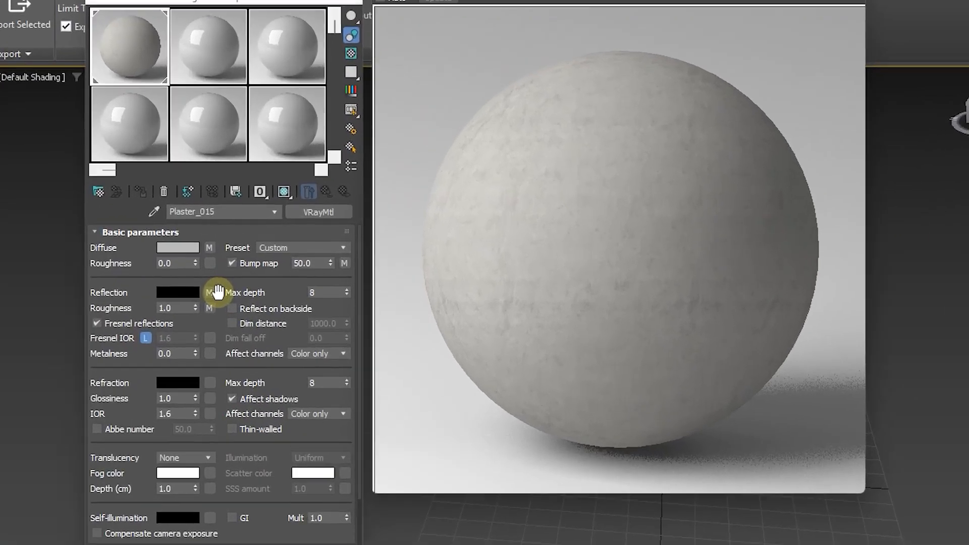
Step: In Plaster_015's Reflection map, disable the Disable Dirt slot, enable the Active Dirt slot, and open the Active Dirt mix
click(210, 293)
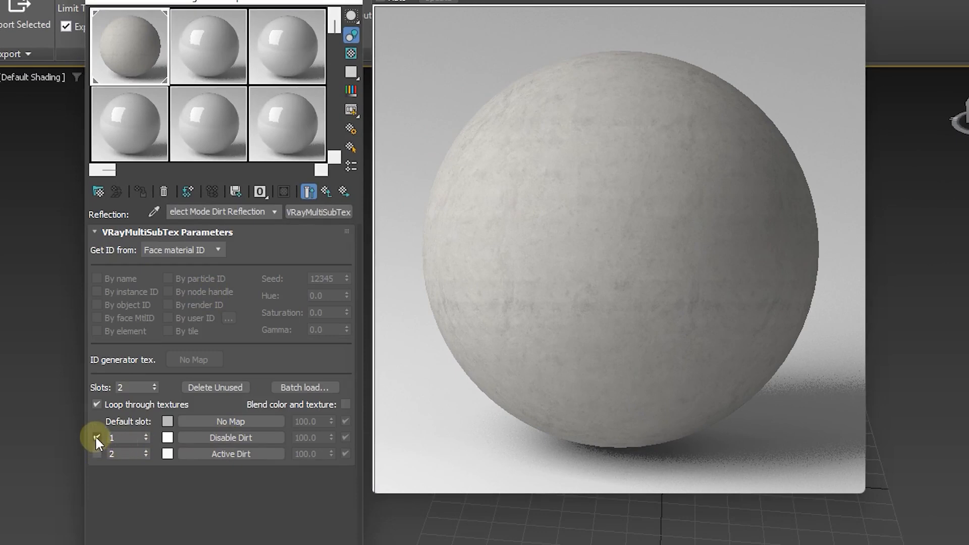
click(96, 453)
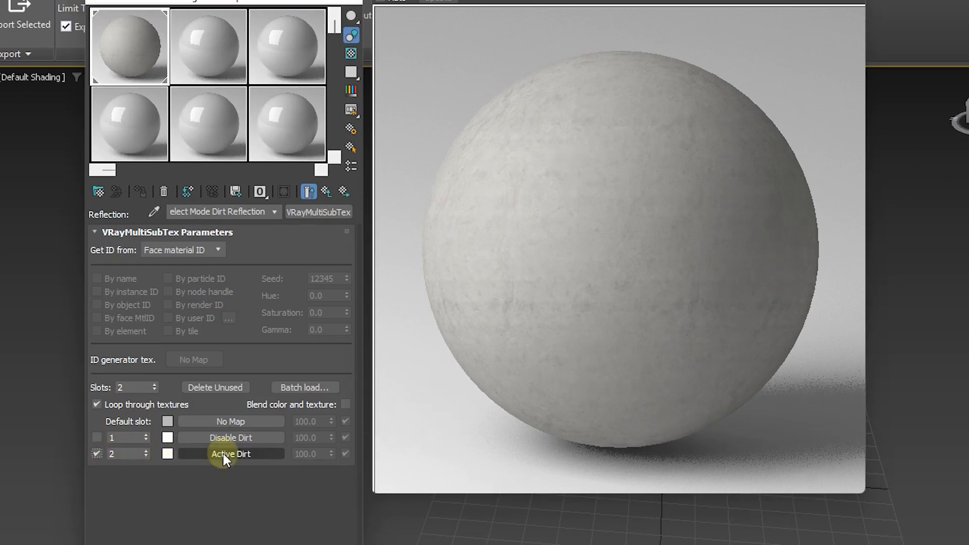
click(252, 453)
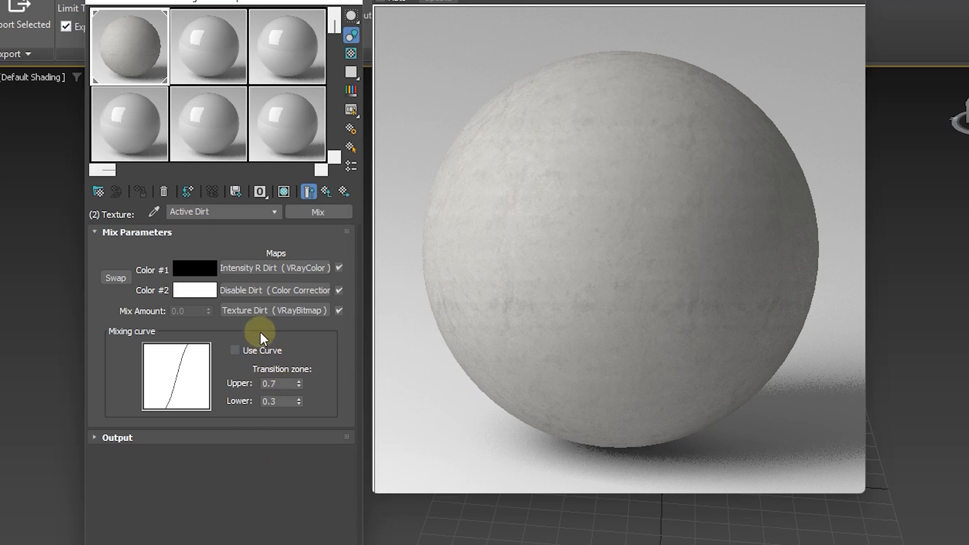
Step: Try darker values such as 220, 0 and 5 for the Intensity R Dirt color, returning it toward white
click(277, 268)
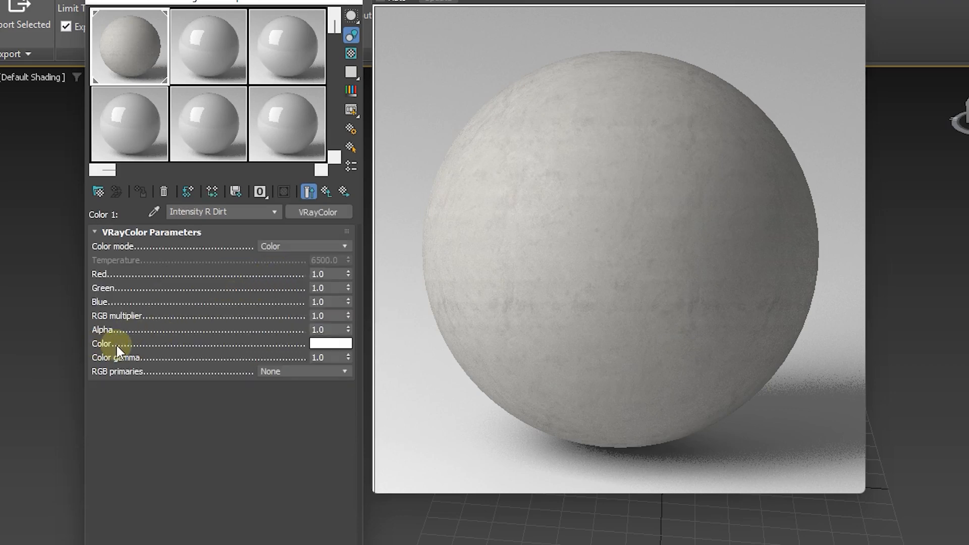
click(328, 343)
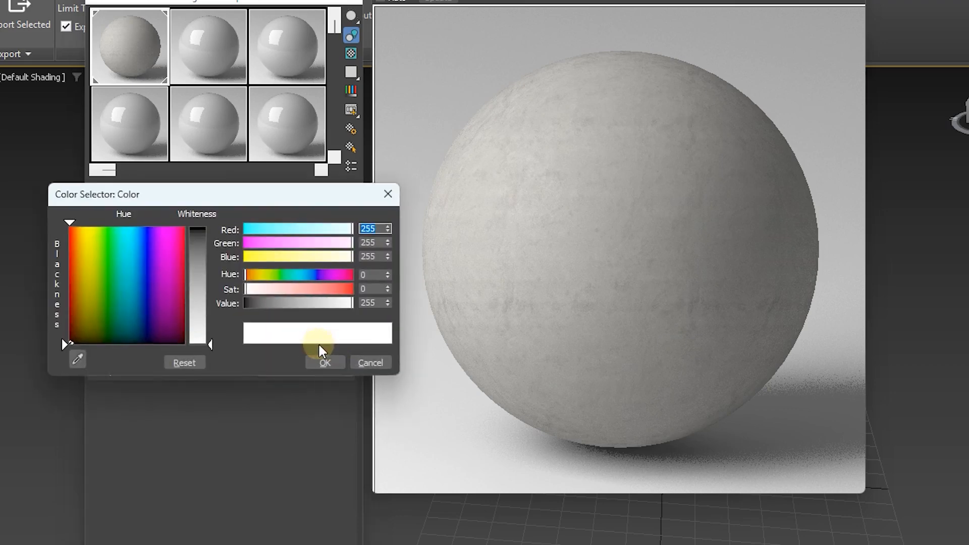
drag(211, 342, 211, 329)
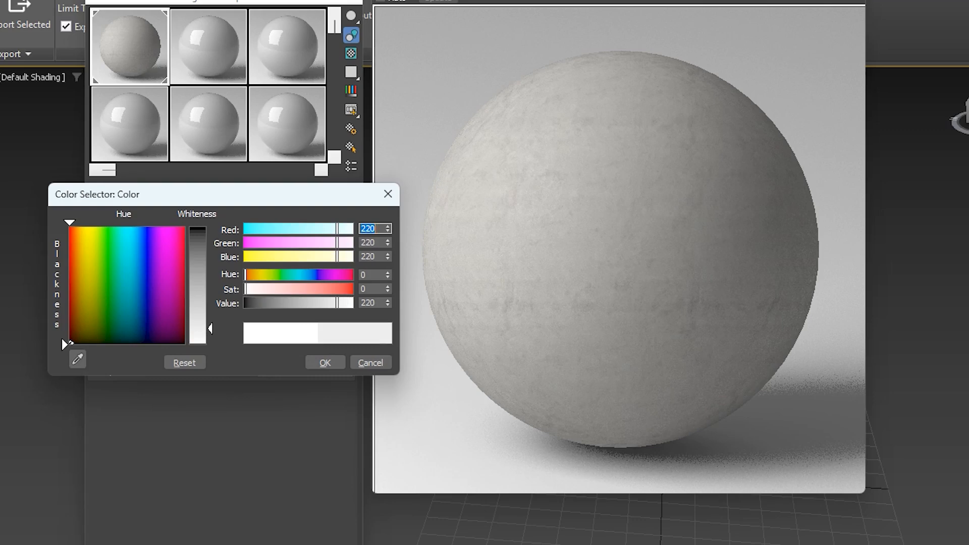
drag(337, 302, 218, 305)
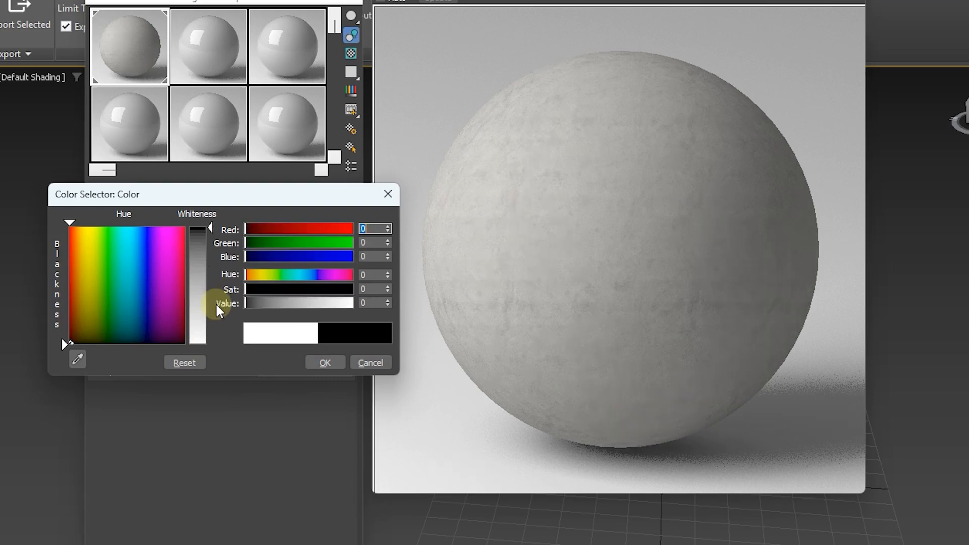
drag(215, 231, 211, 351)
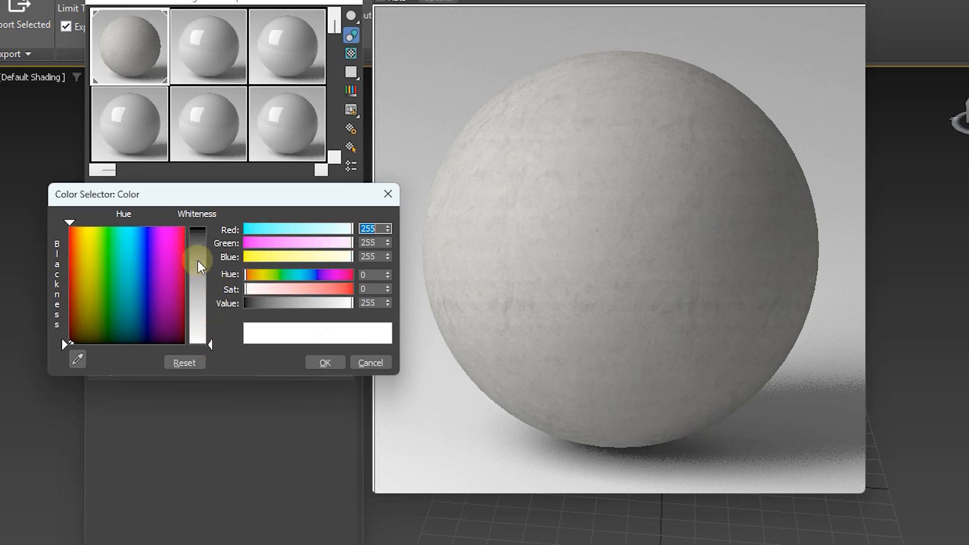
click(201, 229)
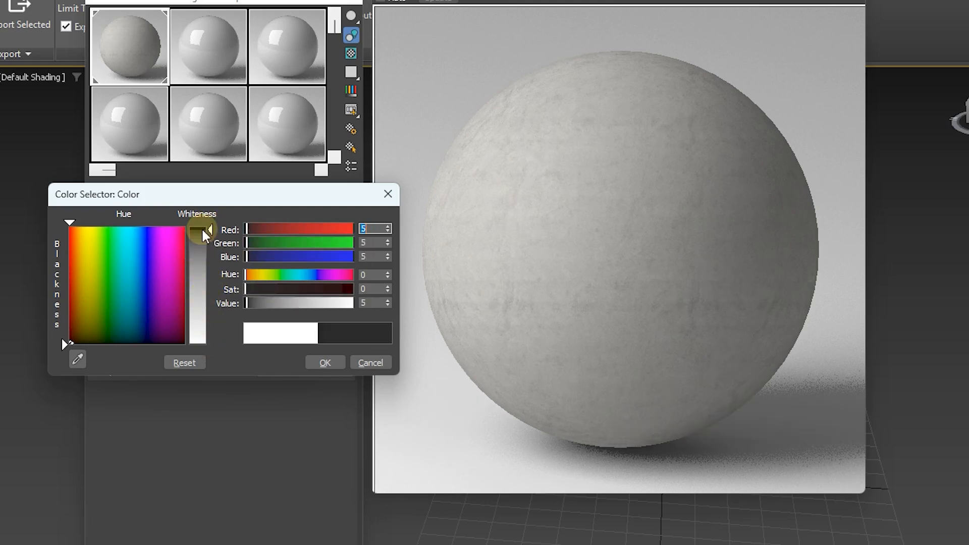
click(199, 341)
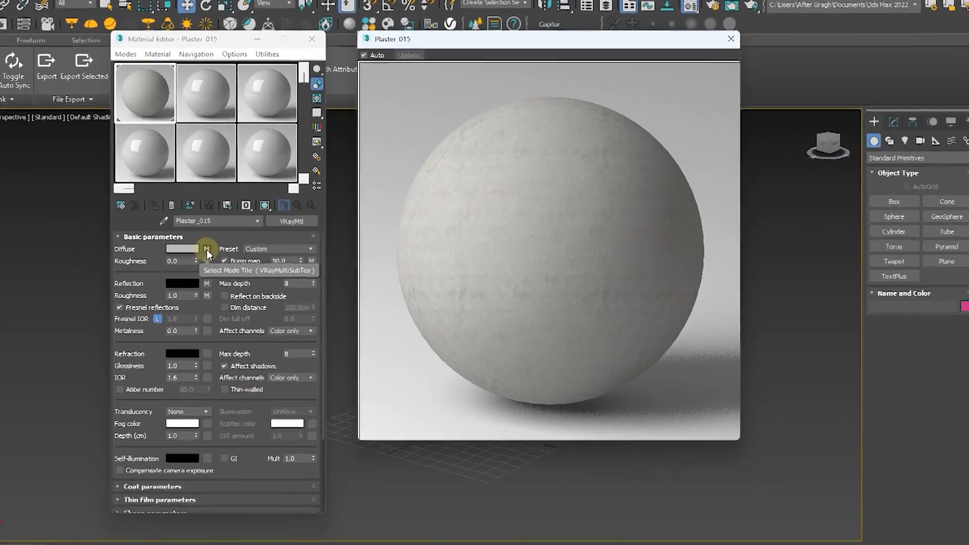
Step: In the Diffuse map Select Mode Tile, disable the Select Mode Dirt slot and enable the Active Tile slot
click(220, 238)
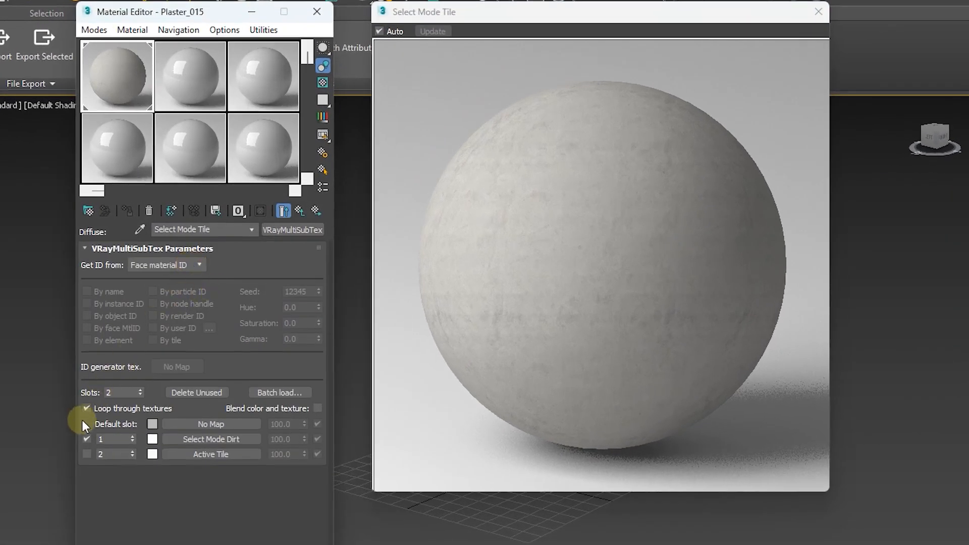
click(86, 439)
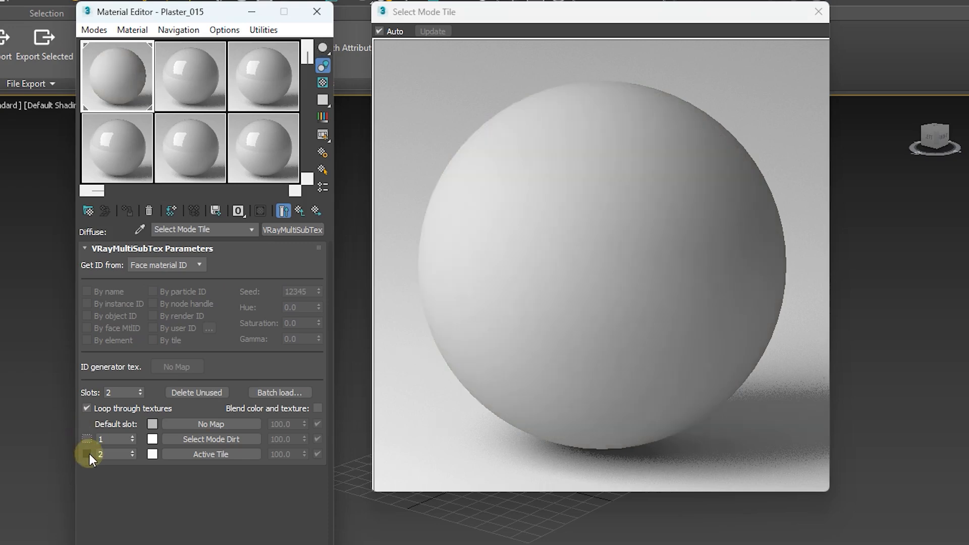
click(87, 454)
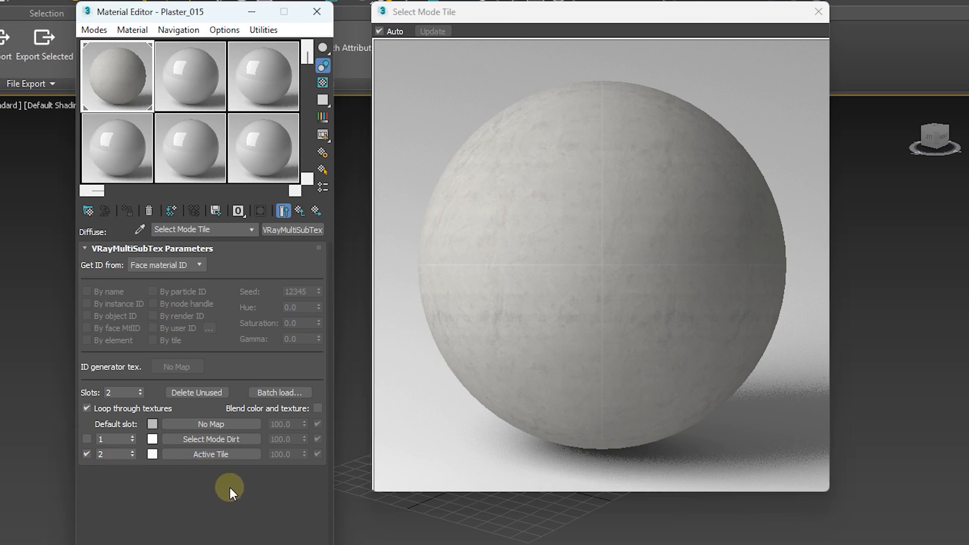
Step: In the Active Tile mix, set the Color Tile color to grey with value 50 and open the Intensity Color Tile mix
click(208, 453)
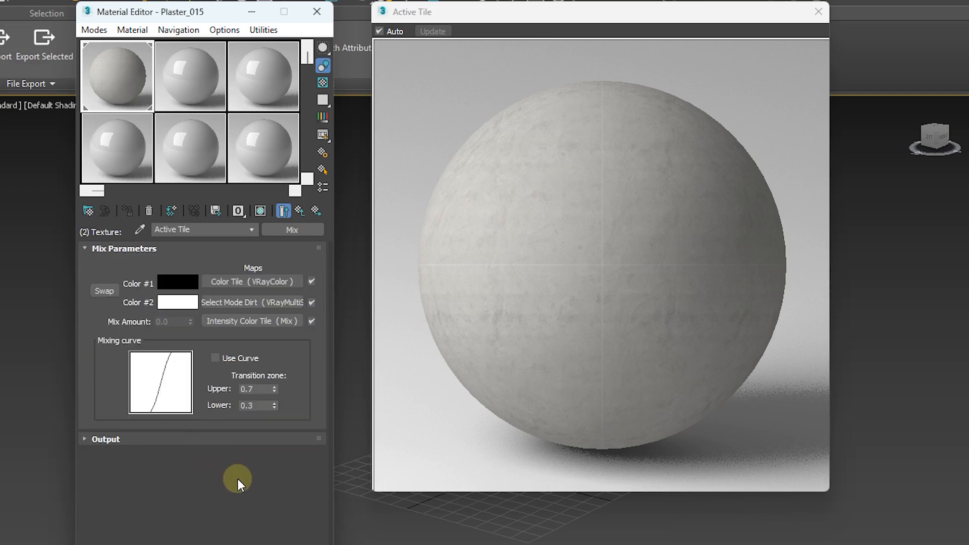
click(247, 284)
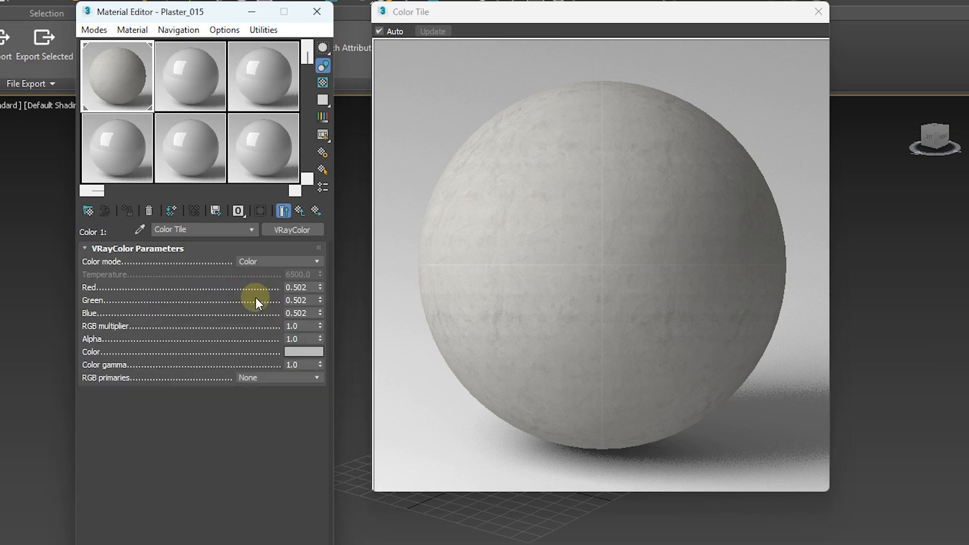
click(303, 351)
click(54, 345)
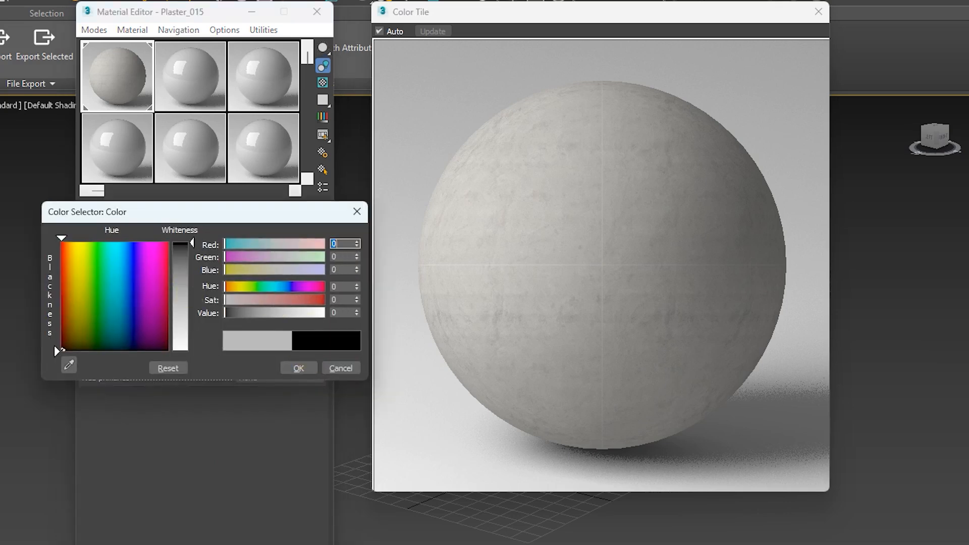
mouse_move(183, 247)
mouse_down()
mouse_move(182, 352)
mouse_move(185, 264)
mouse_up()
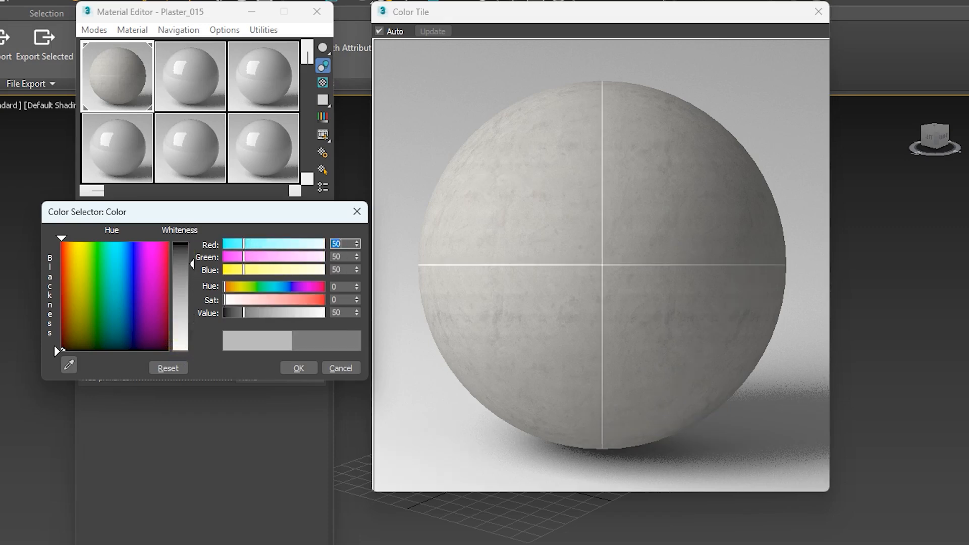
click(299, 369)
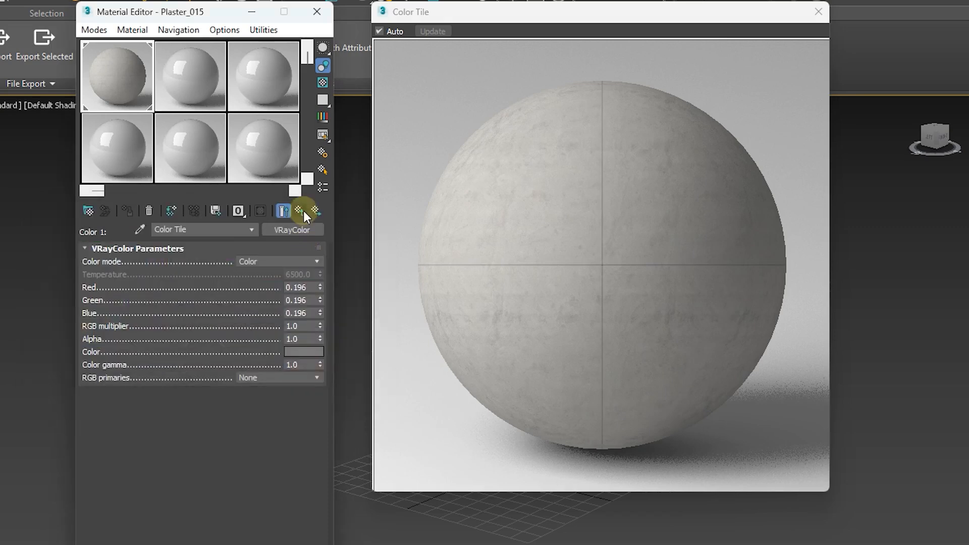
click(304, 210)
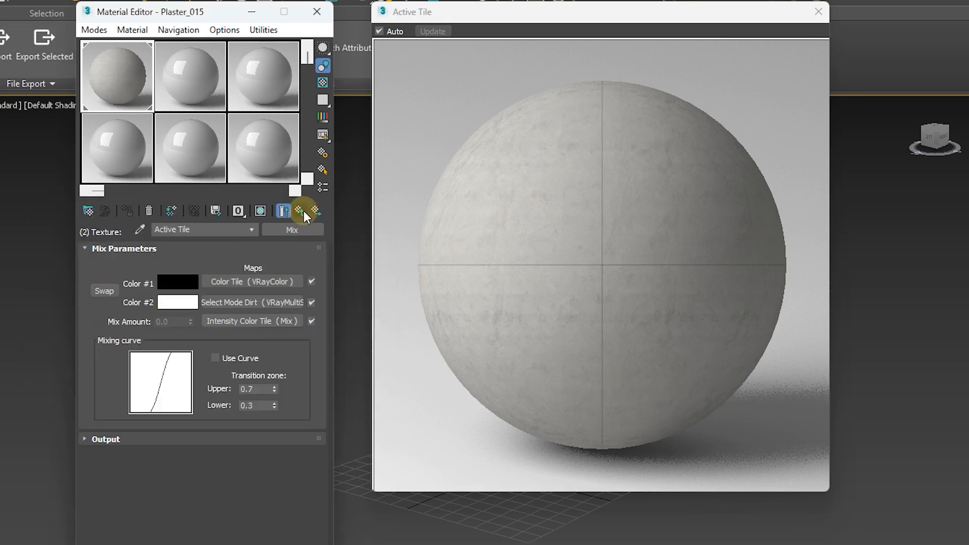
click(248, 320)
Step: Try white (255) for the Intensity Color Tile color, restore it to black, and return to the mix parameters
click(232, 277)
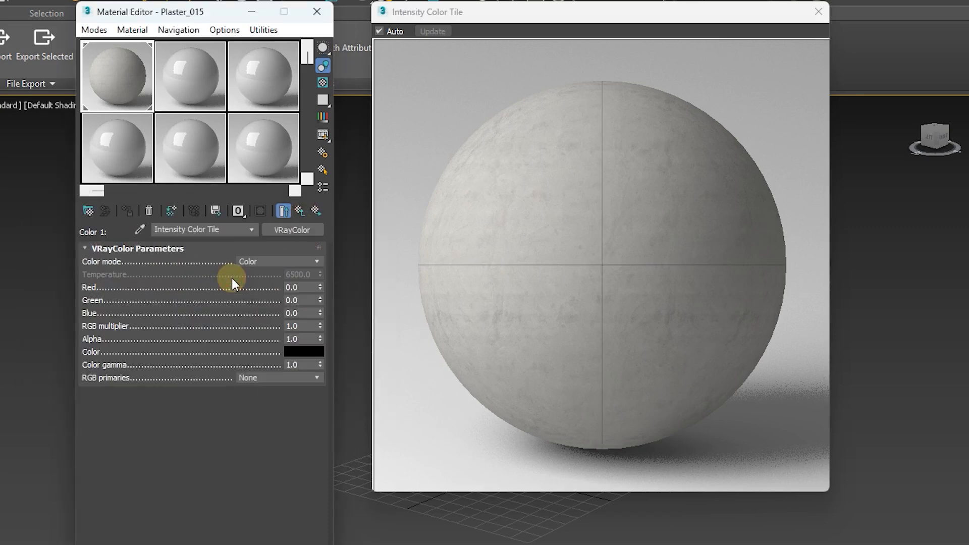
click(308, 353)
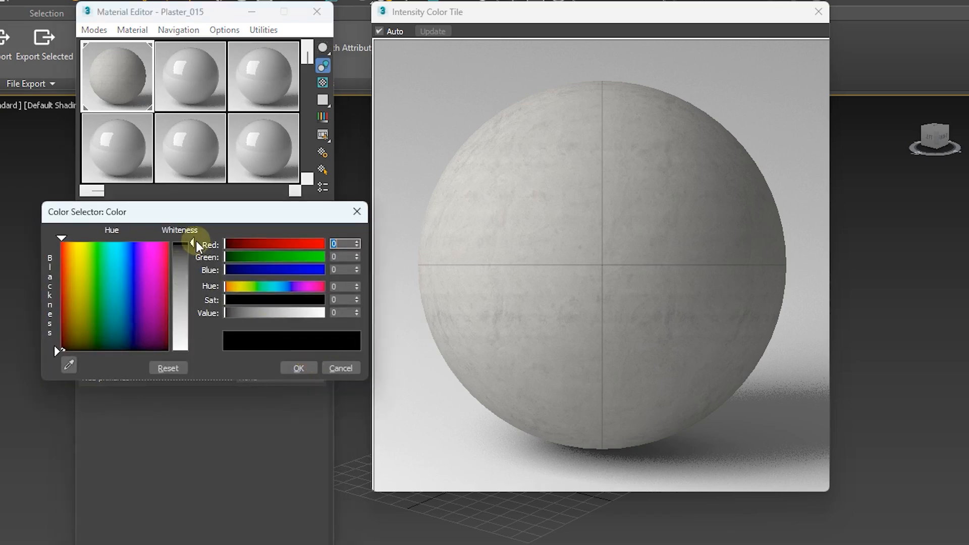
drag(191, 243, 195, 353)
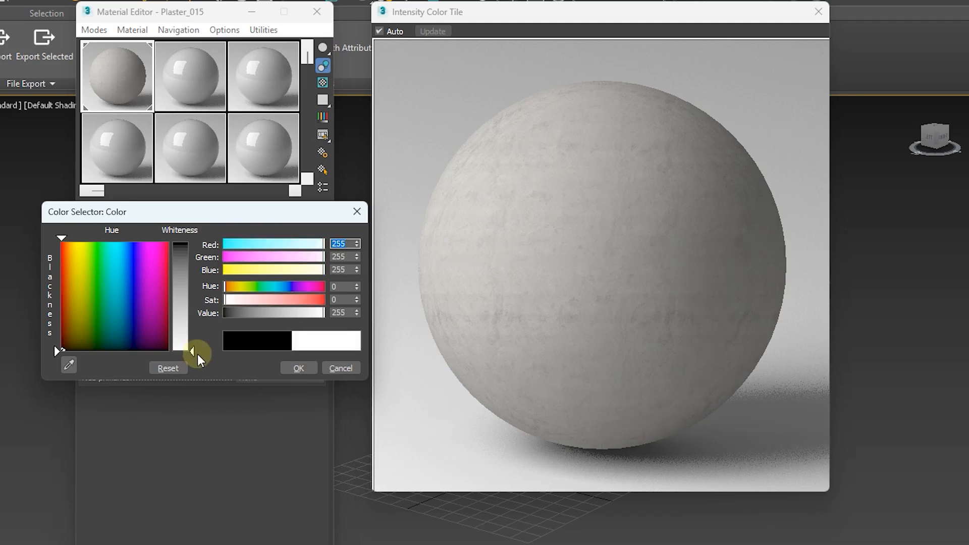
drag(191, 286, 192, 243)
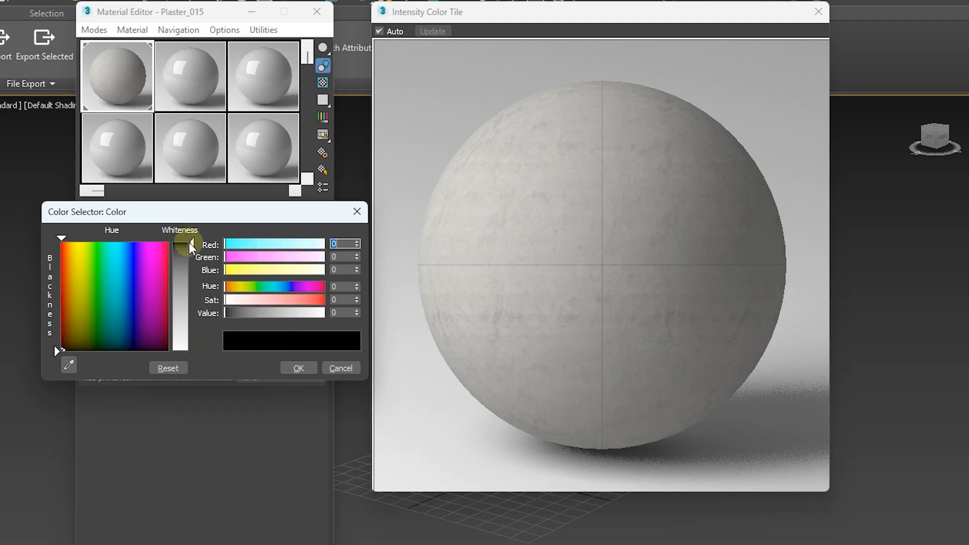
click(298, 367)
click(303, 208)
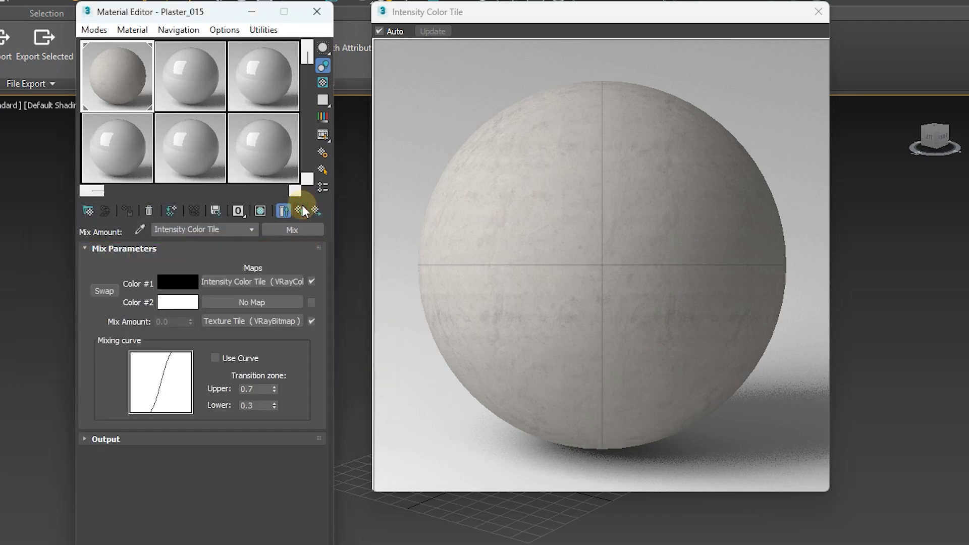
Step: Open the Texture Tile bitmap, switch to AfterBox, and replace its image with the MatBox 004 Dif Tile H texture
click(267, 320)
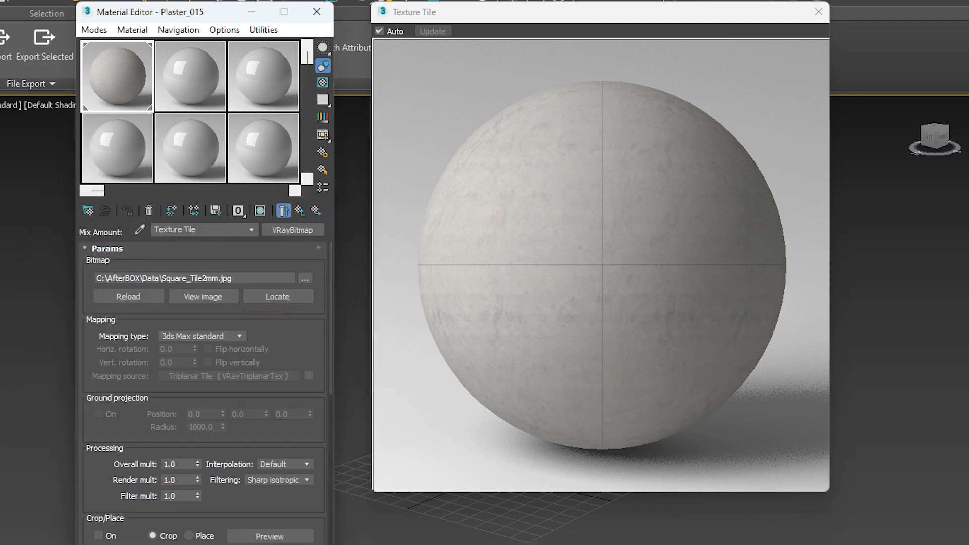
click(637, 544)
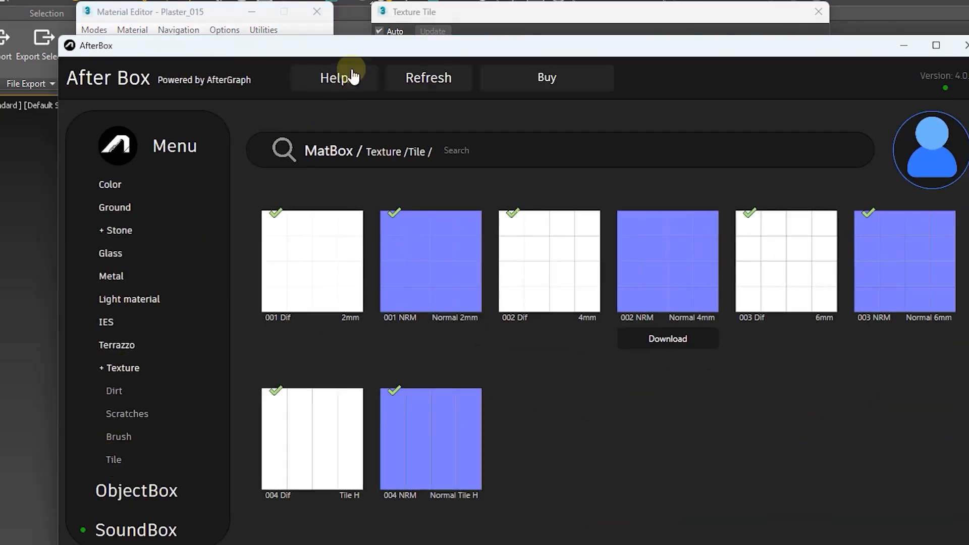
drag(353, 46, 757, 44)
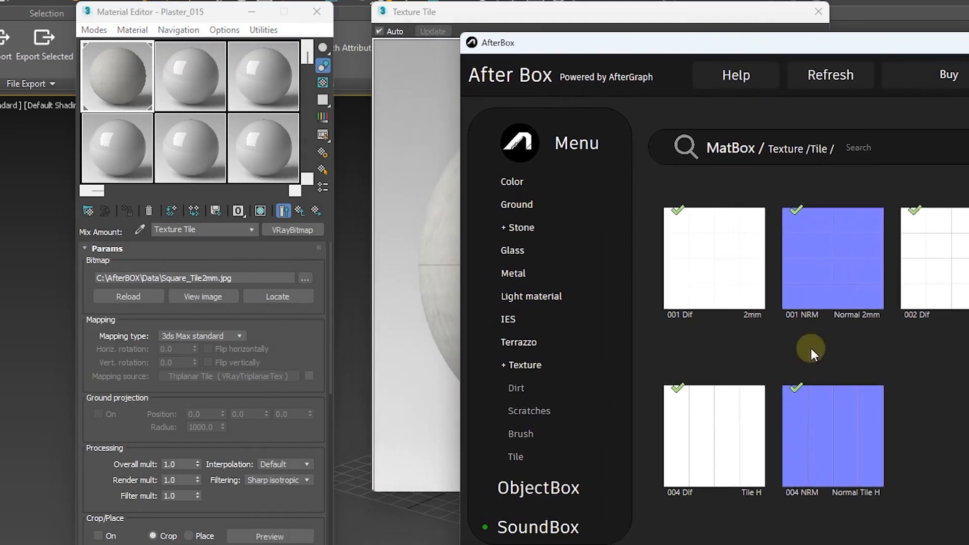
drag(713, 446, 225, 280)
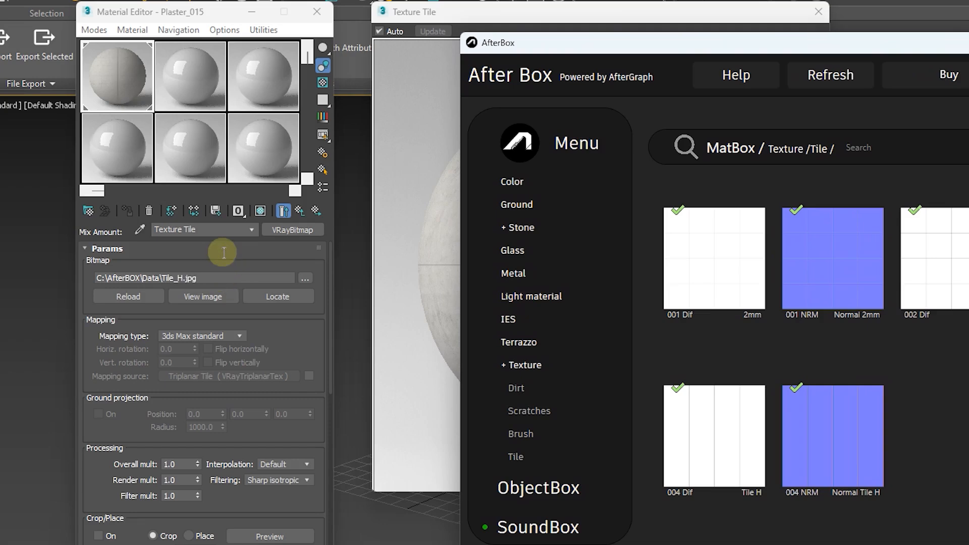
Step: Try the Triplanar Tile mapping source on the Texture Tile bitmap, then switch it back off
click(226, 253)
click(226, 252)
scroll(226, 253, down, 3)
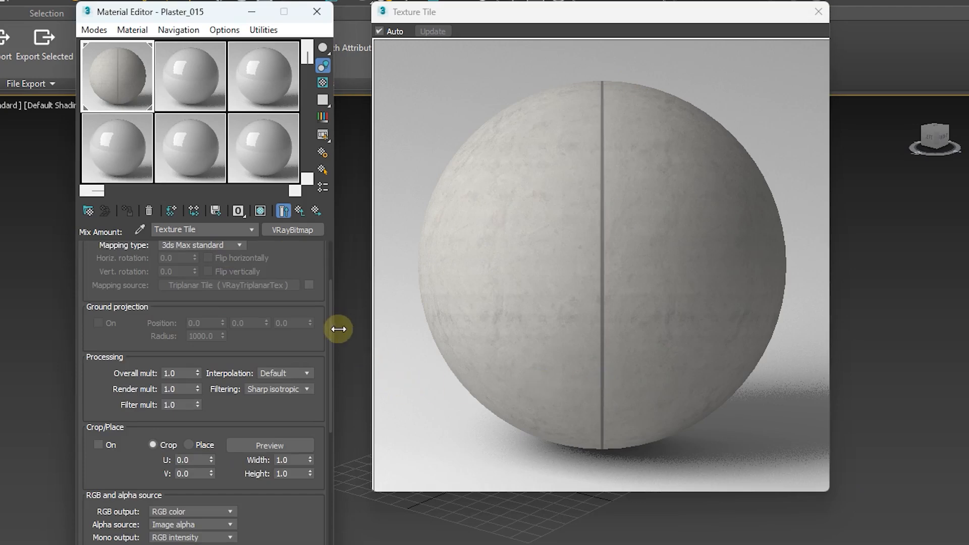
drag(331, 329, 328, 290)
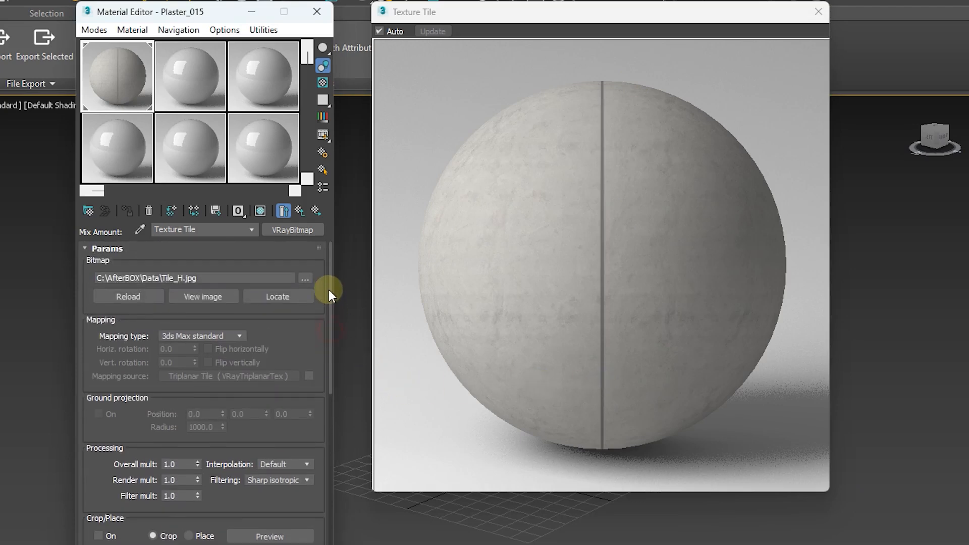
click(308, 376)
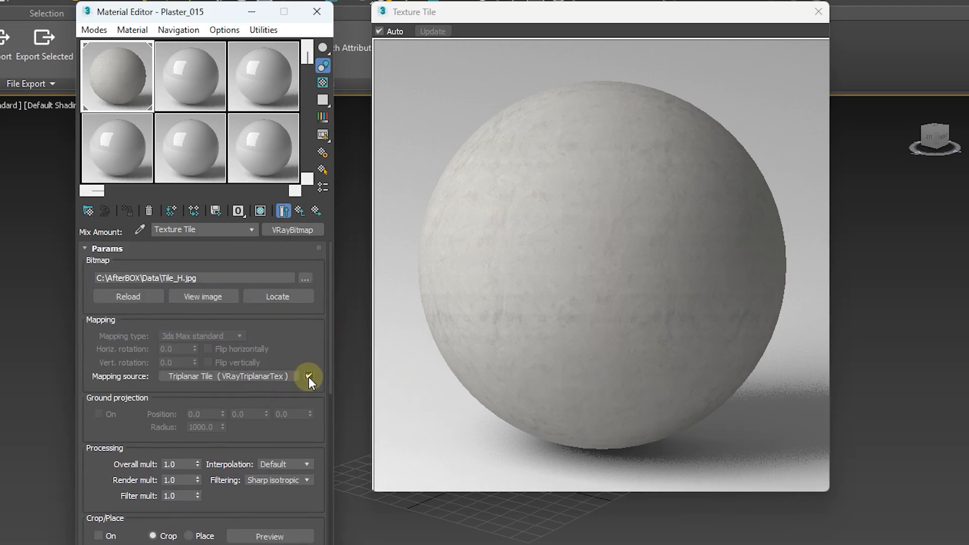
click(308, 377)
Step: Try a tiling of 0.5 in both U and V in the Texture Tile bitmap's coordinates
drag(332, 317, 323, 510)
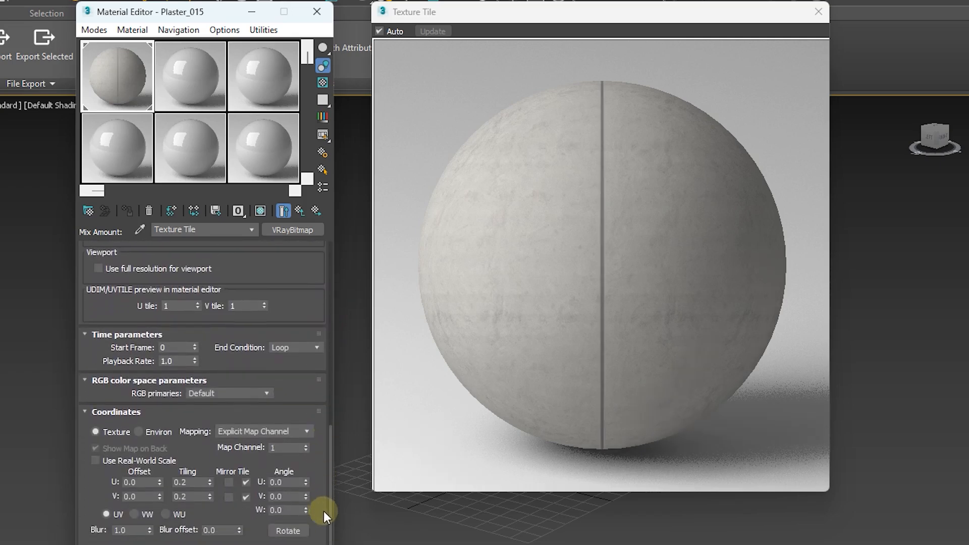
double_click(188, 482)
text(0.5)
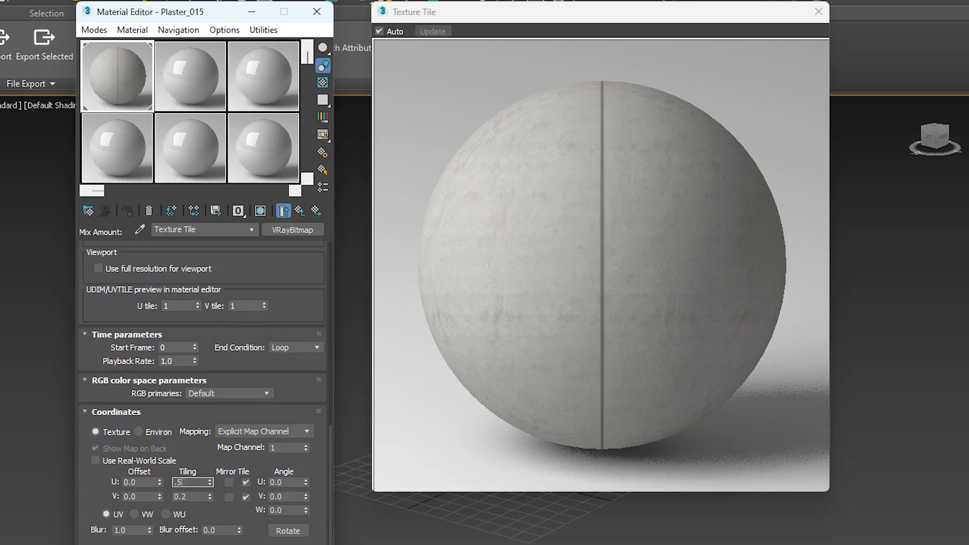
key(Return)
double_click(188, 496)
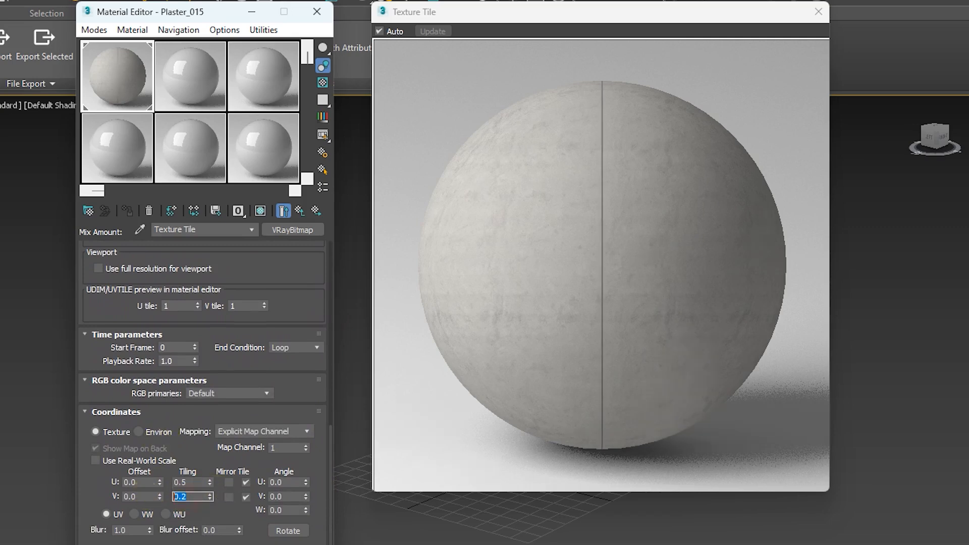
text(0.5)
key(Return)
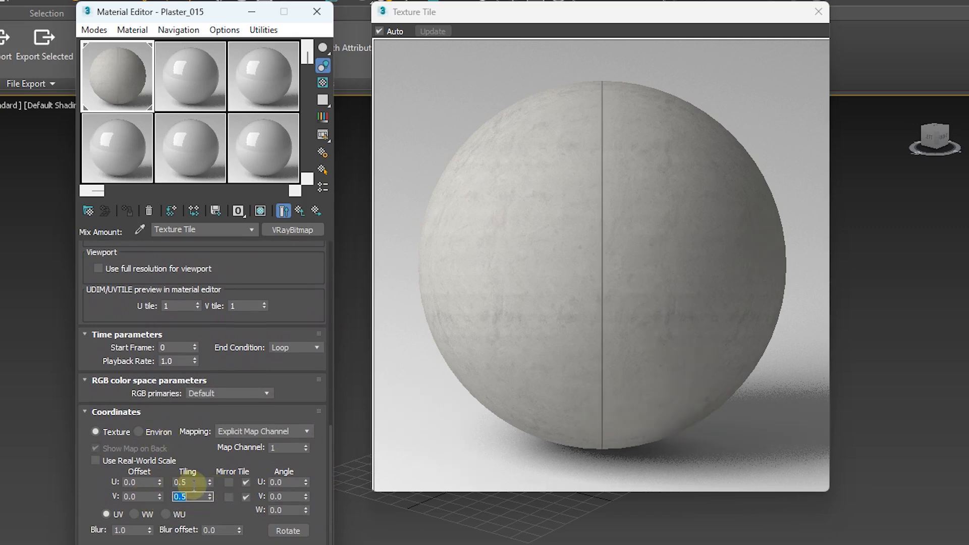
Step: Set the Texture Tile bitmap's U and V tiling to 1.0 and leave its parameters
drag(194, 484, 163, 487)
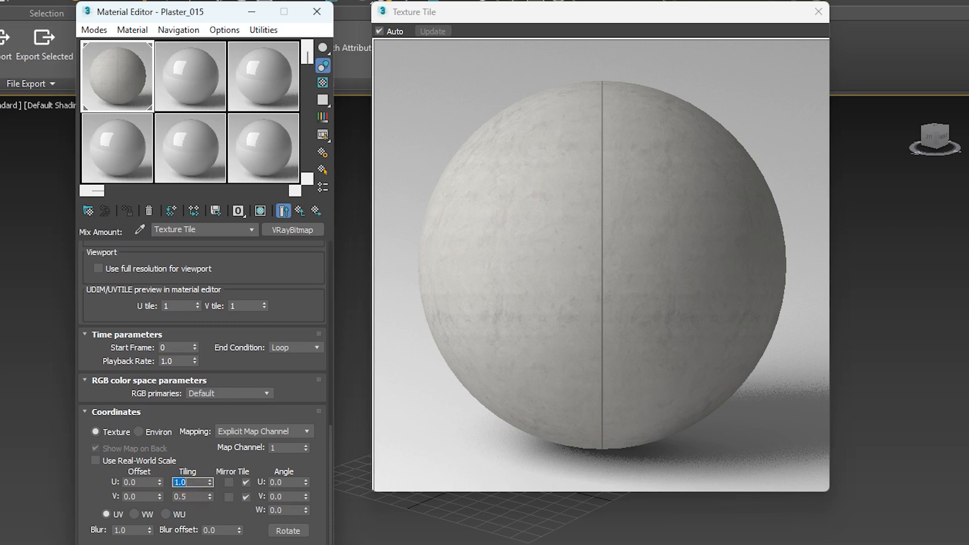
drag(195, 498, 160, 498)
text(1)
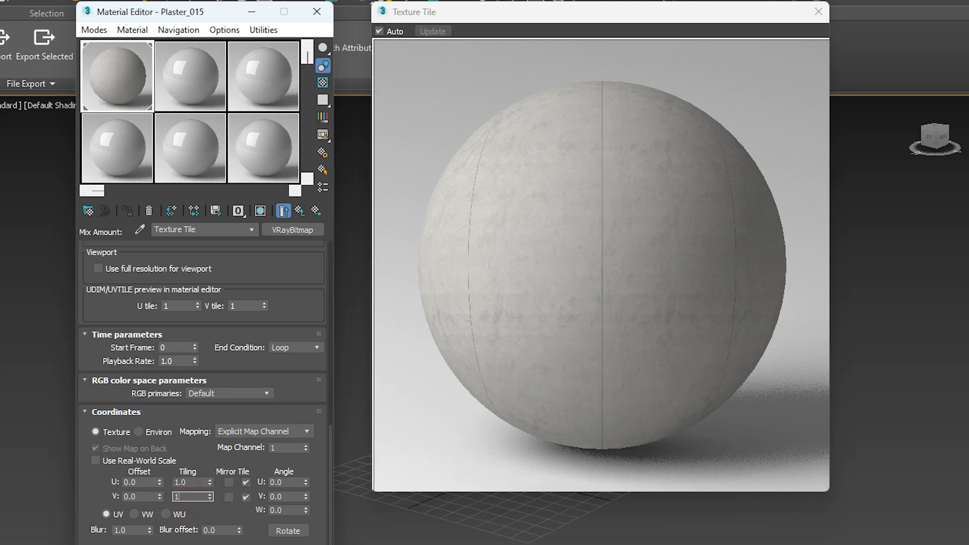
key(Return)
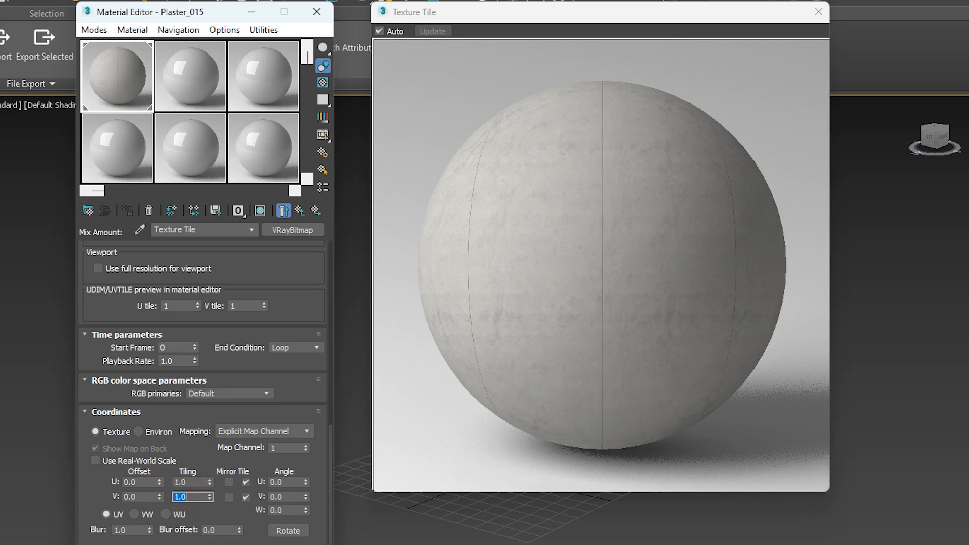
click(315, 210)
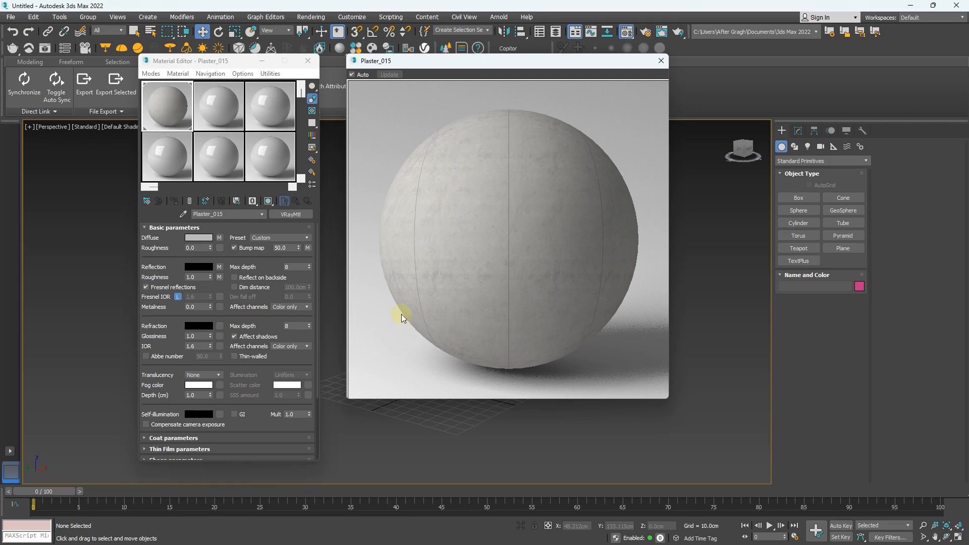
Step: Through the bump map's Active Tile Normal mix, open the Intensity Normal Tile map and inspect its Normal map amount
click(308, 248)
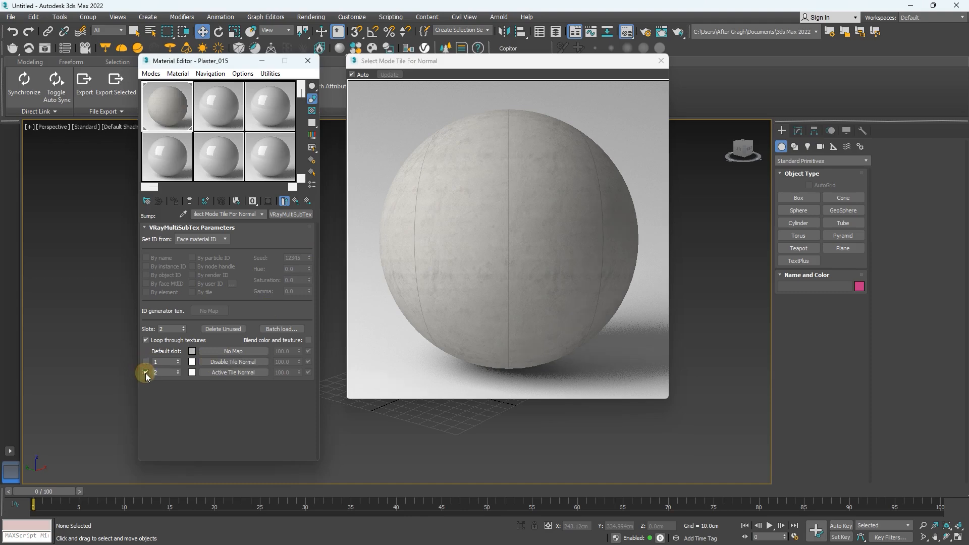
click(224, 374)
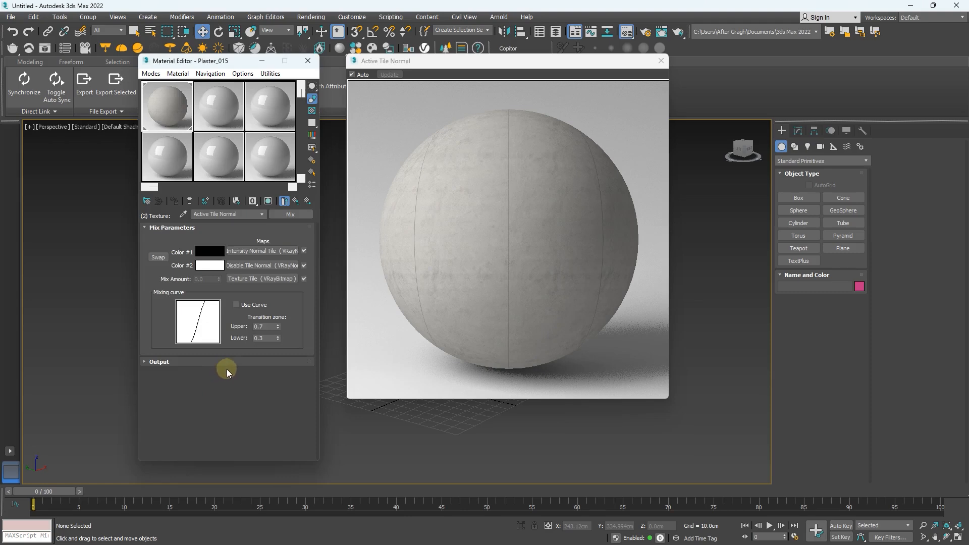
click(266, 251)
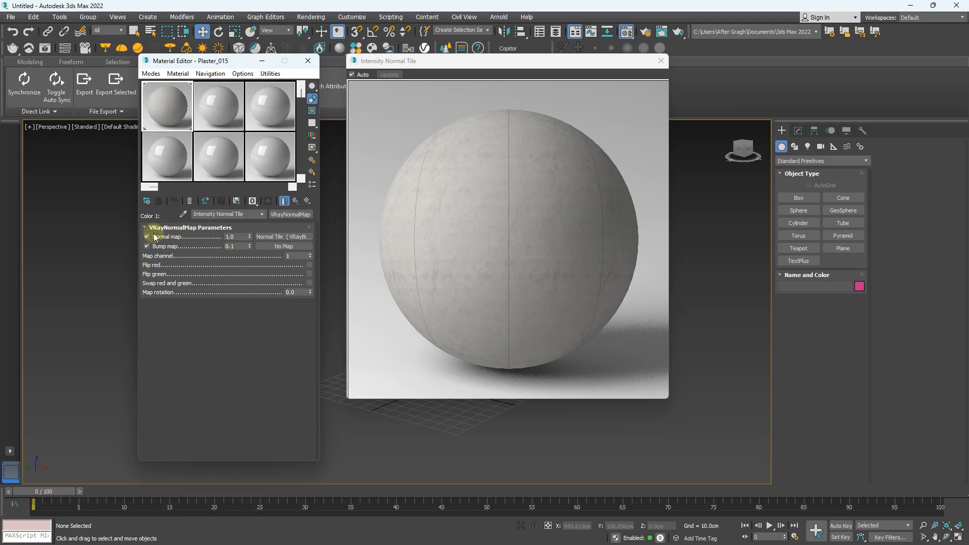
click(226, 236)
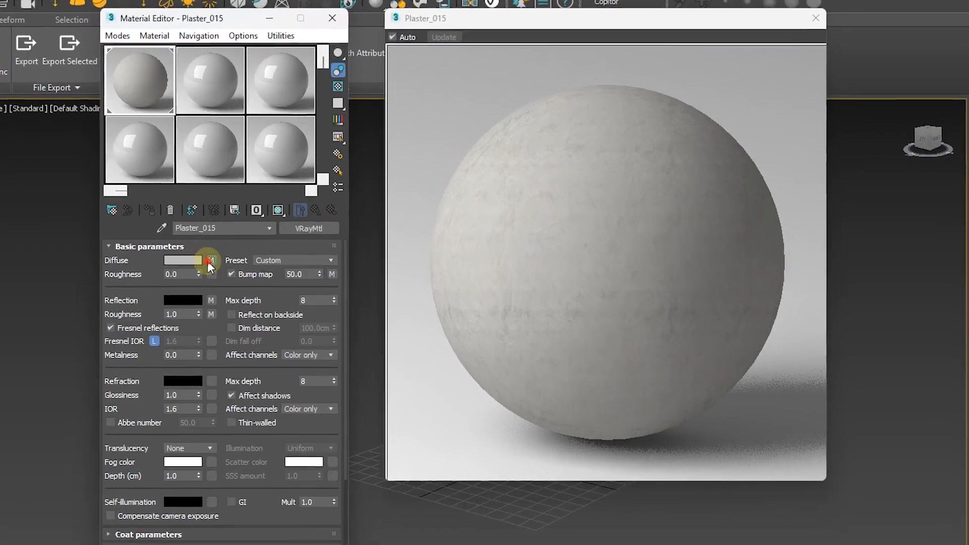
Step: In the diffuse map's Disable Dirt composite, try a saturation of about -20 in the Layer 1 color correction
click(219, 237)
click(192, 462)
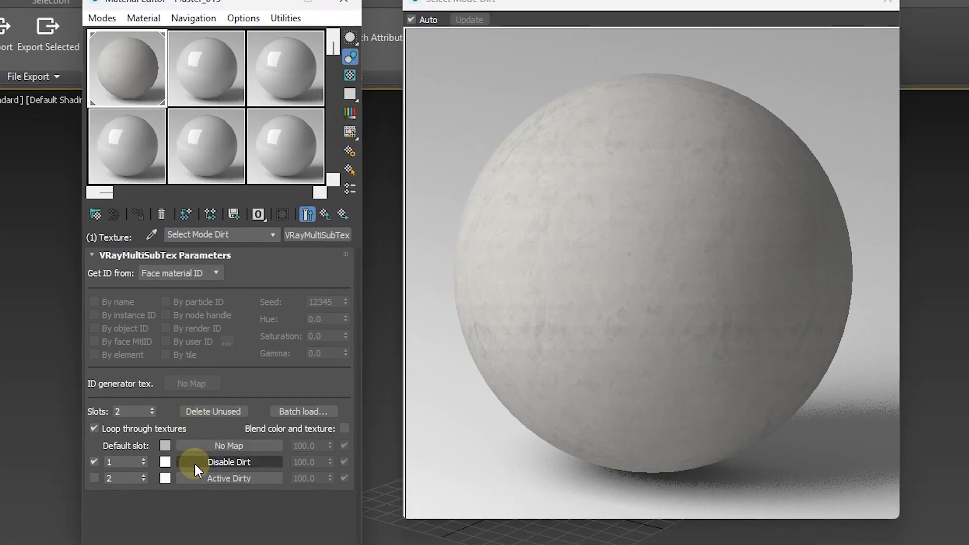
click(194, 462)
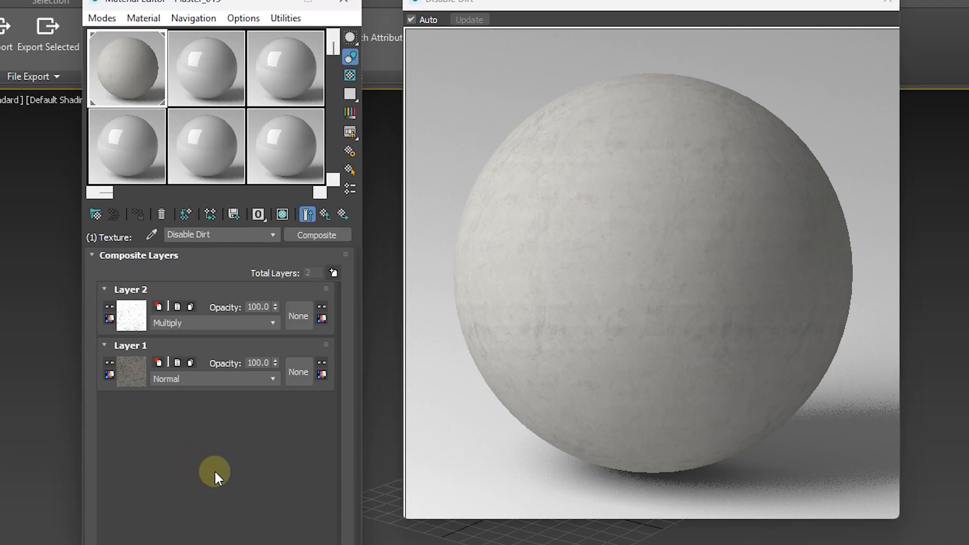
click(128, 367)
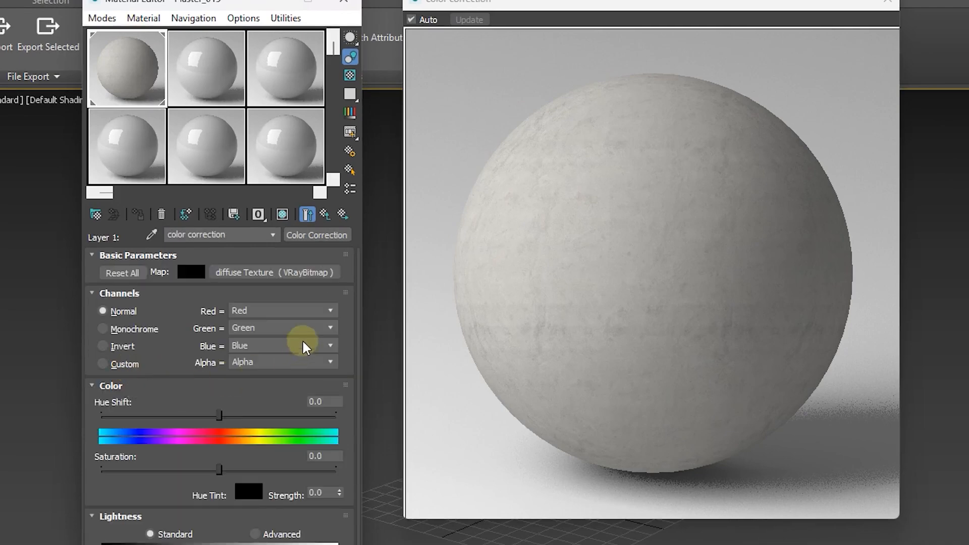
scroll(355, 323, down, 3)
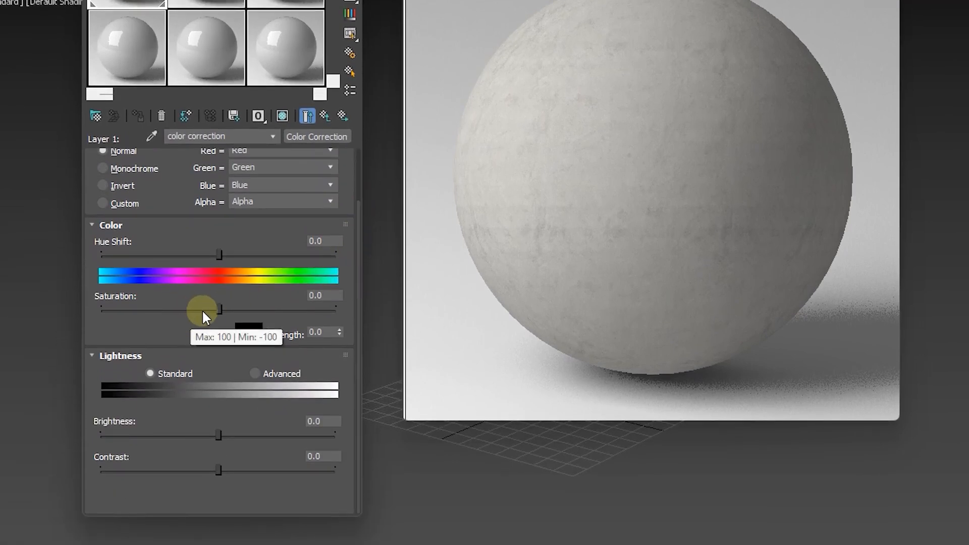
drag(216, 310, 195, 309)
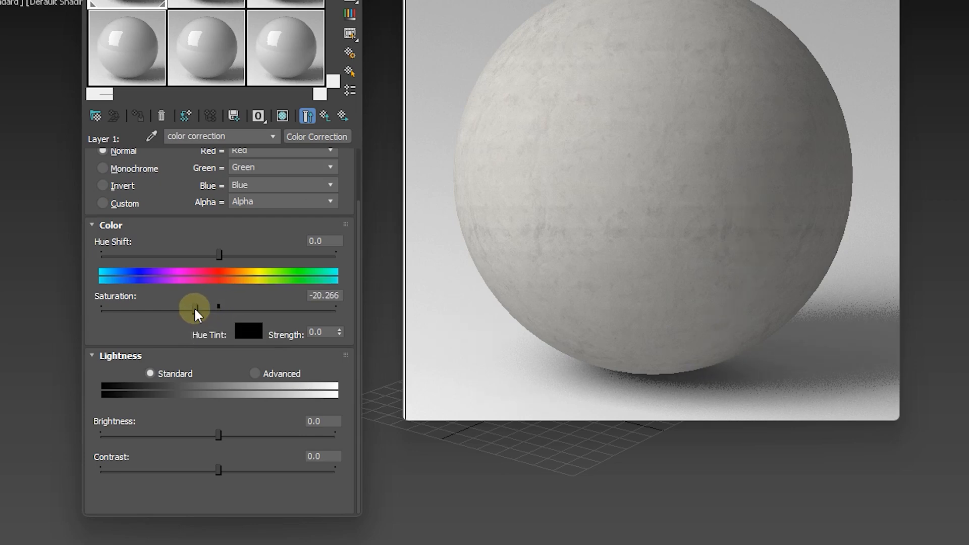
right_click(195, 310)
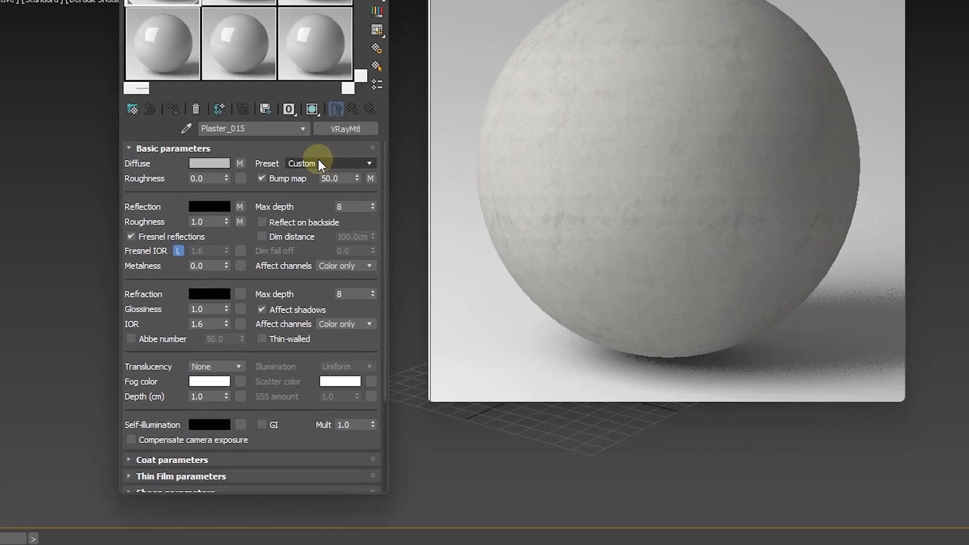
Step: Set U and V tiling to 2.0 in the Randomizer behind the Triplanar mapping source of the Layer 1 diffuse Texture in Disable Dirt
click(239, 164)
click(288, 344)
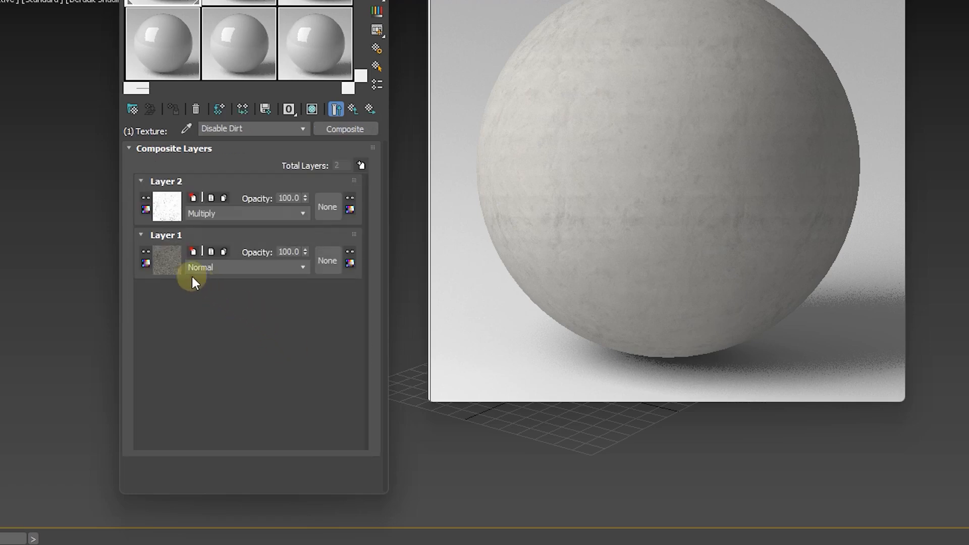
click(167, 260)
click(260, 163)
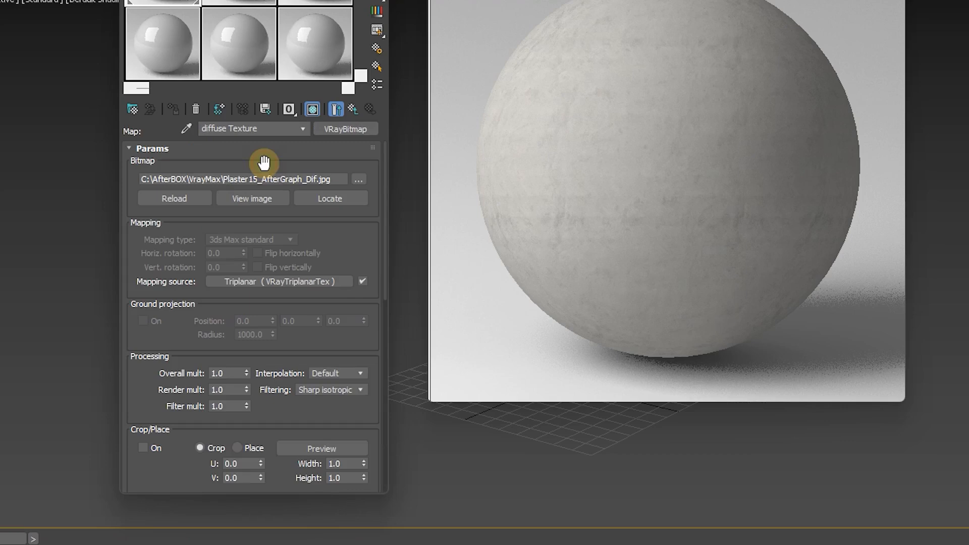
click(309, 281)
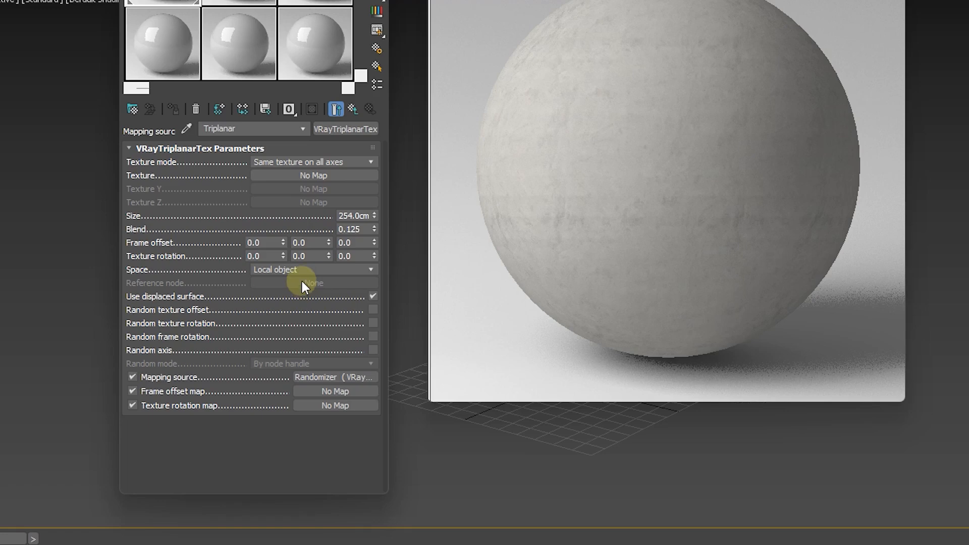
click(323, 378)
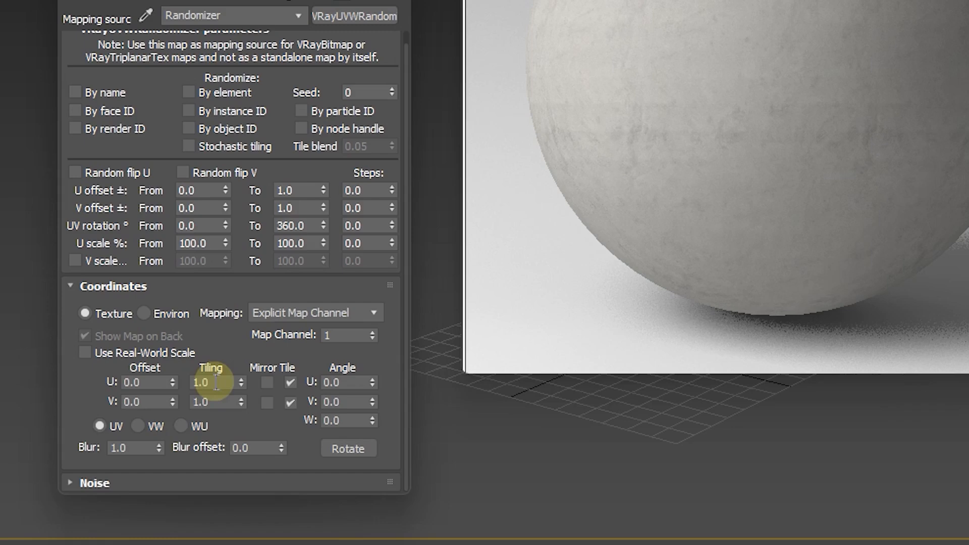
double_click(223, 416)
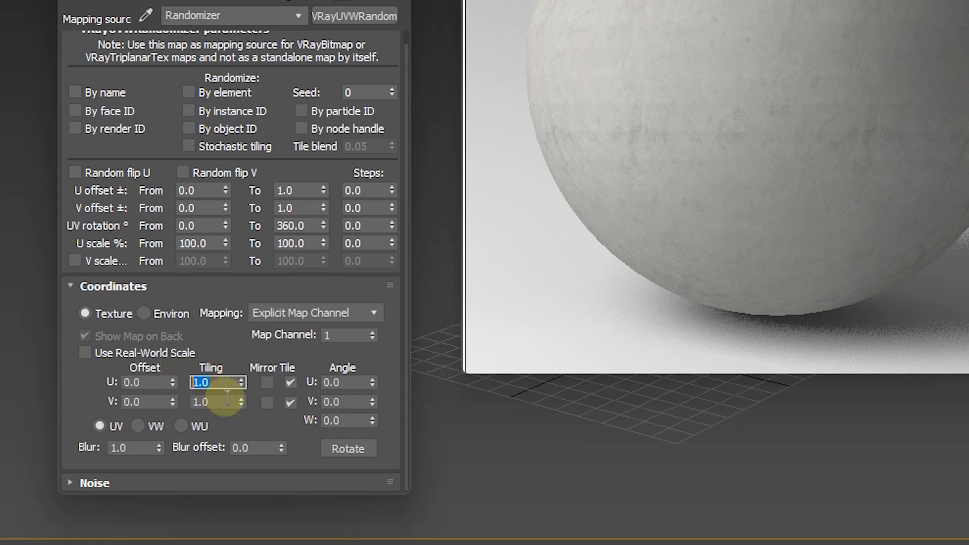
text(2)
key(Tab)
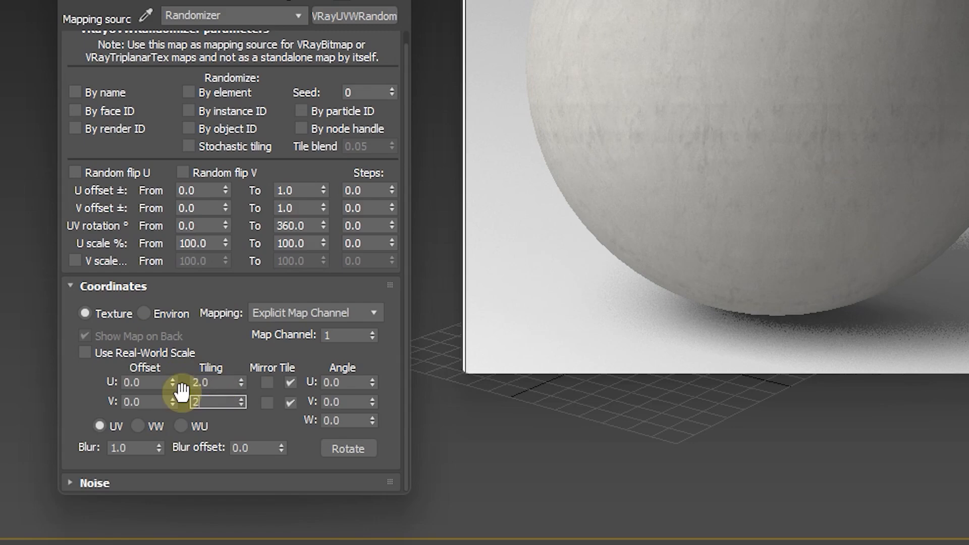
text(2)
key(Return)
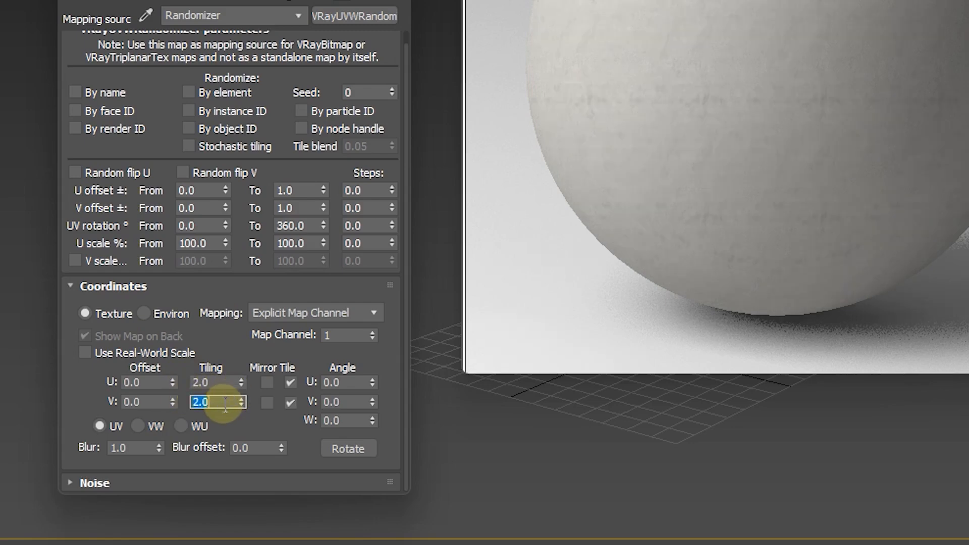
Step: Change the Randomizer's V tiling to 0.5 and open its U tiling for editing
text(.5)
key(Return)
click(214, 386)
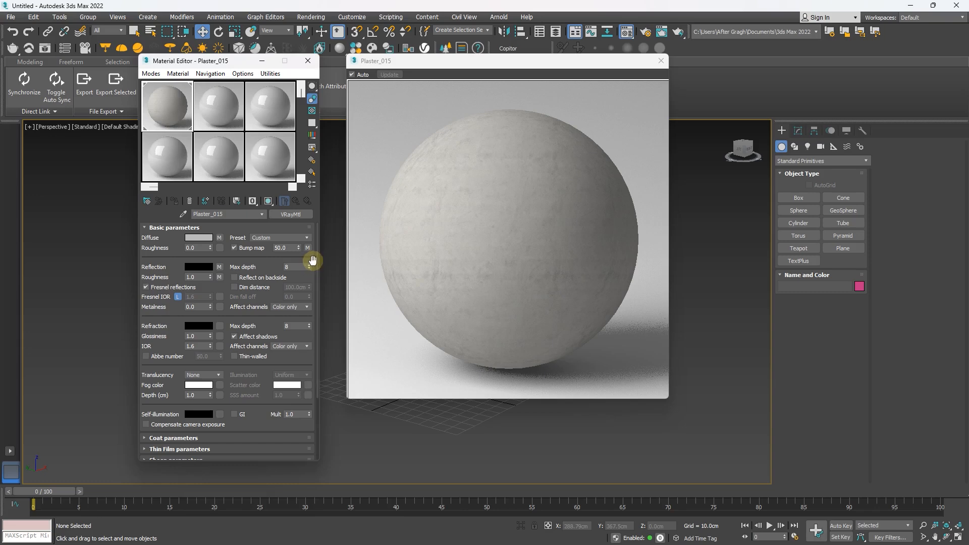
Step: Try bump map amounts of 25 and 100 on the Plaster_015 material, then restore 50
double_click(289, 248)
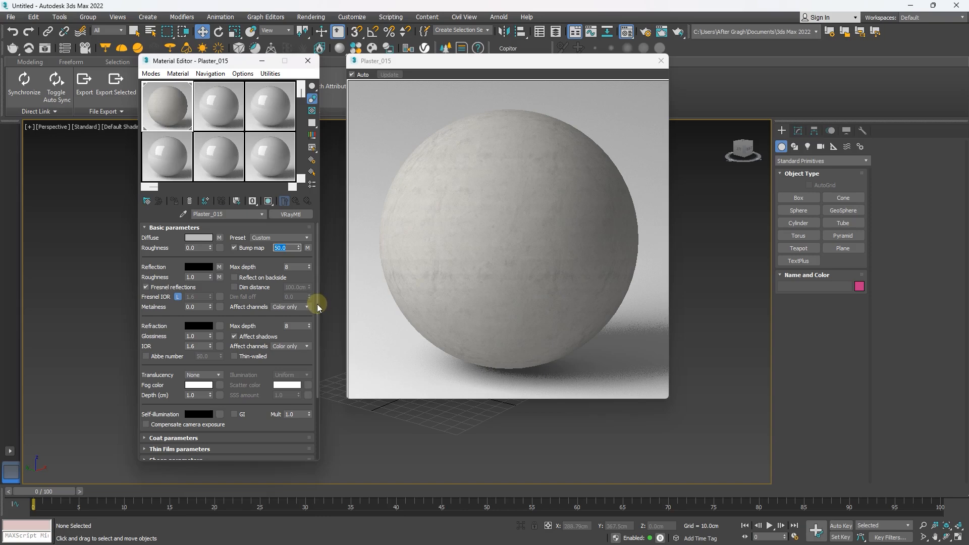
text(25)
key(Return)
text(100)
key(Return)
text(50)
click(444, 281)
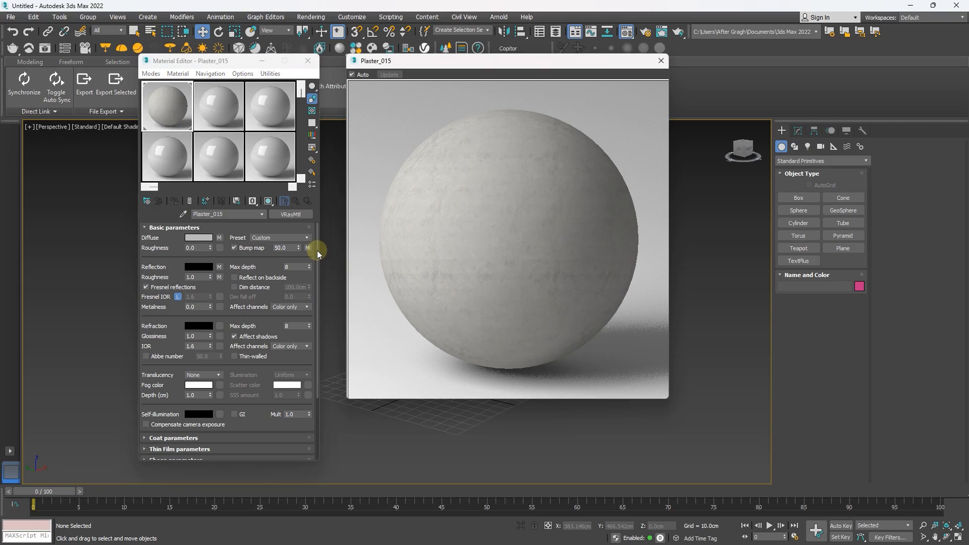
Step: Expand the material's map list and open the Displace amount for editing
drag(316, 250, 310, 371)
click(268, 454)
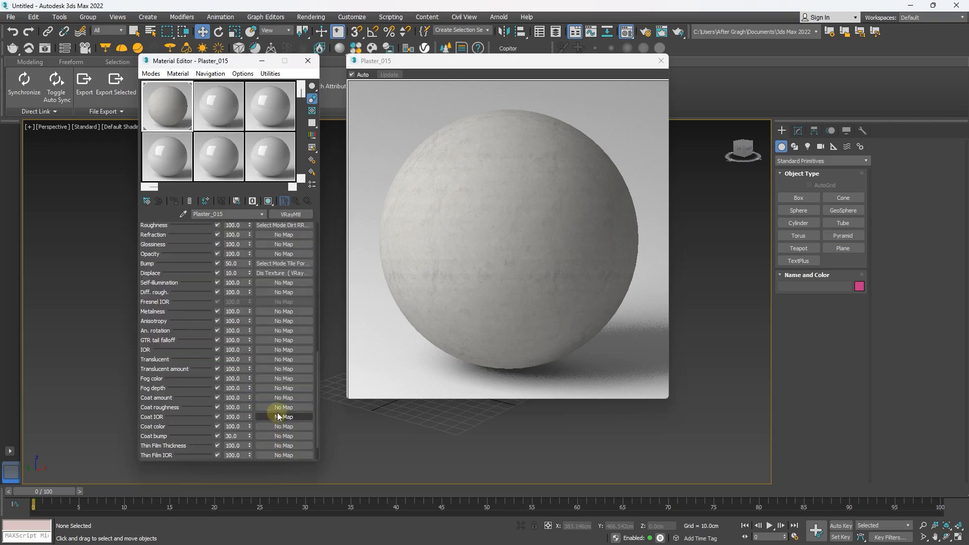
drag(319, 383, 317, 360)
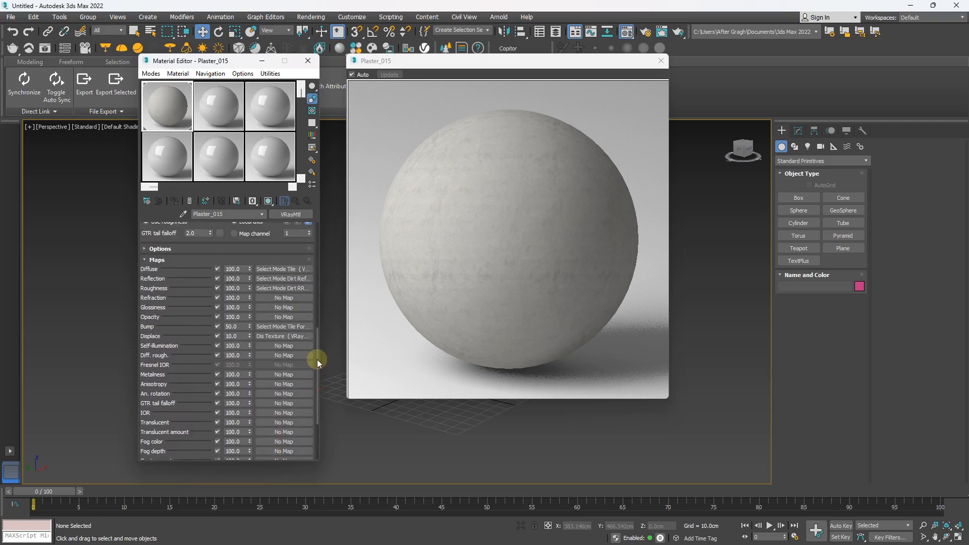
click(228, 337)
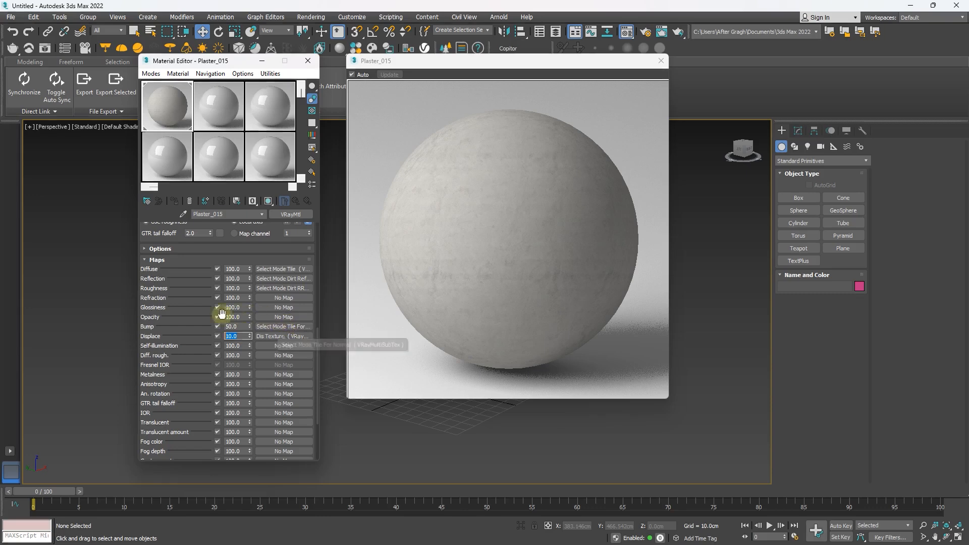
drag(242, 327, 222, 339)
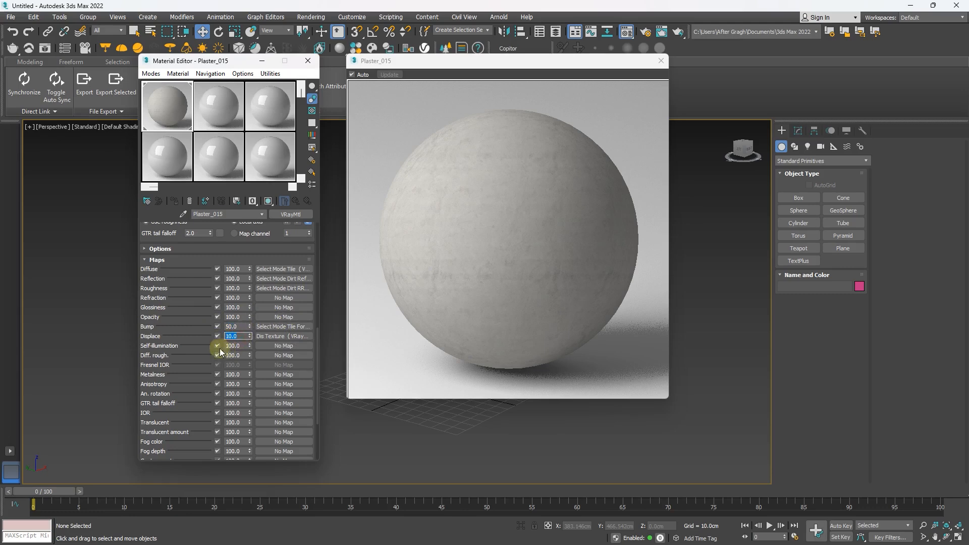